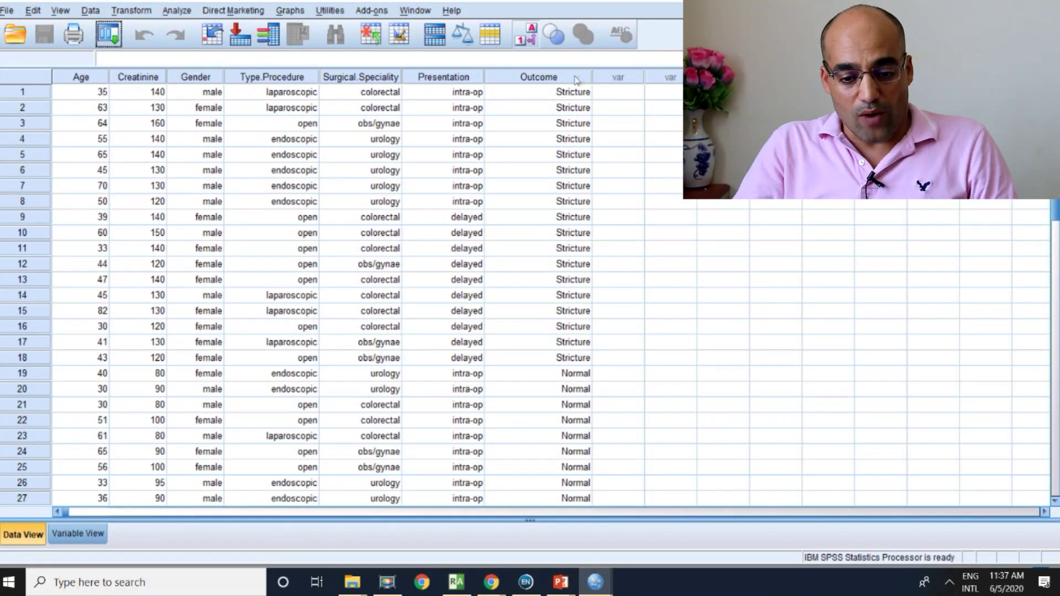
Inspect the Outcome column in the data sheet, including the value in row 22
{"action": "left_click", "coordinate": [560, 80]}
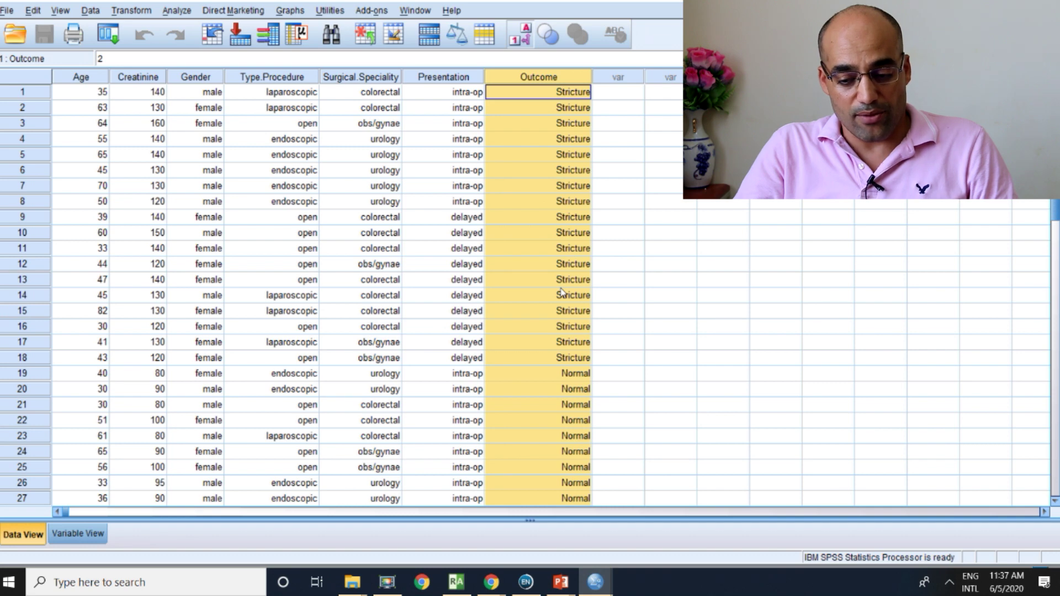
{"action": "scroll", "coordinate": [561, 293], "scroll_direction": "down", "scroll_amount": 4}
{"action": "scroll", "coordinate": [518, 133], "scroll_direction": "up", "scroll_amount": 4}
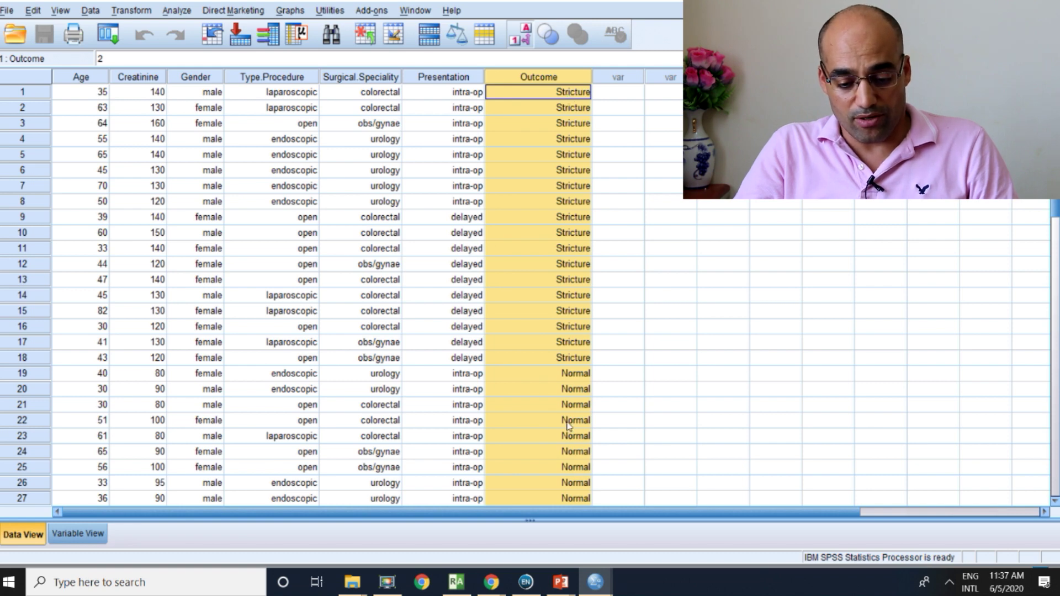
{"action": "scroll", "coordinate": [569, 425], "scroll_direction": "down", "scroll_amount": 6}
{"action": "scroll", "coordinate": [574, 417], "scroll_direction": "up", "scroll_amount": 6}
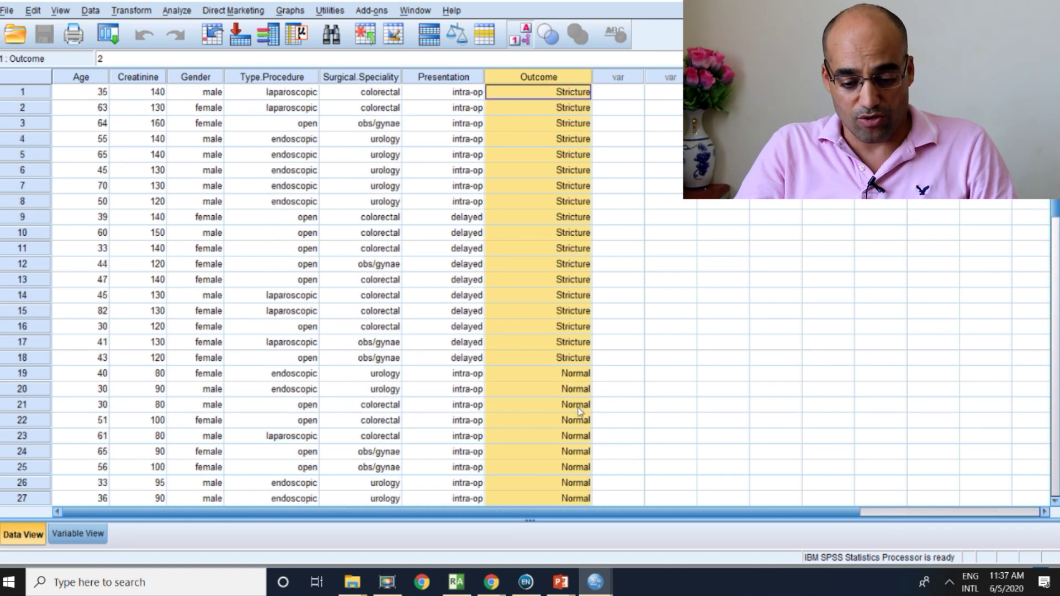
{"action": "scroll", "coordinate": [601, 180], "scroll_direction": "down", "scroll_amount": 13}
{"action": "scroll", "coordinate": [573, 360], "scroll_direction": "up", "scroll_amount": 6}
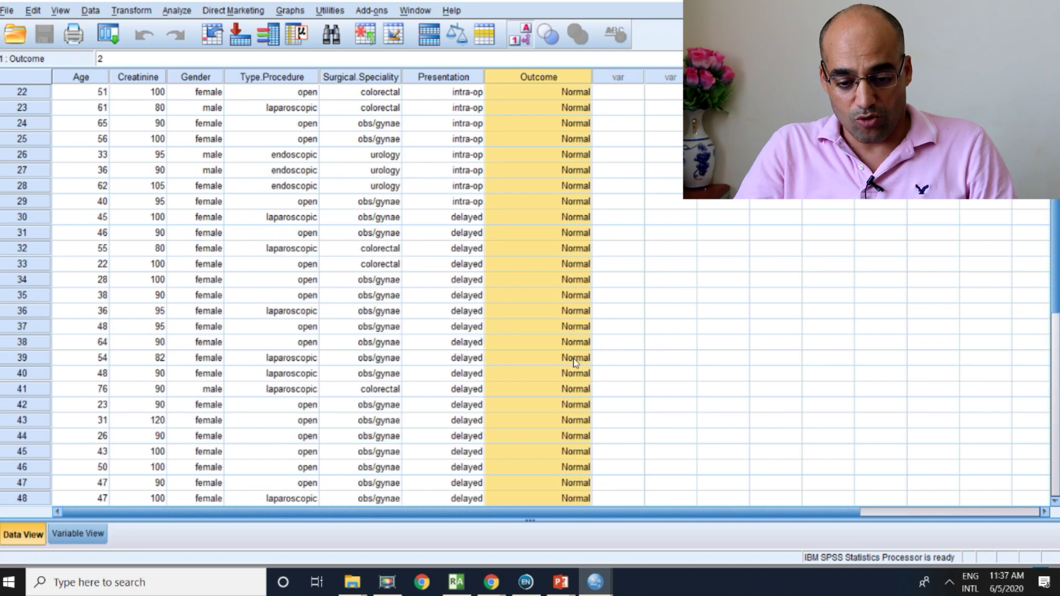
{"action": "scroll", "coordinate": [575, 361], "scroll_direction": "up", "scroll_amount": 5}
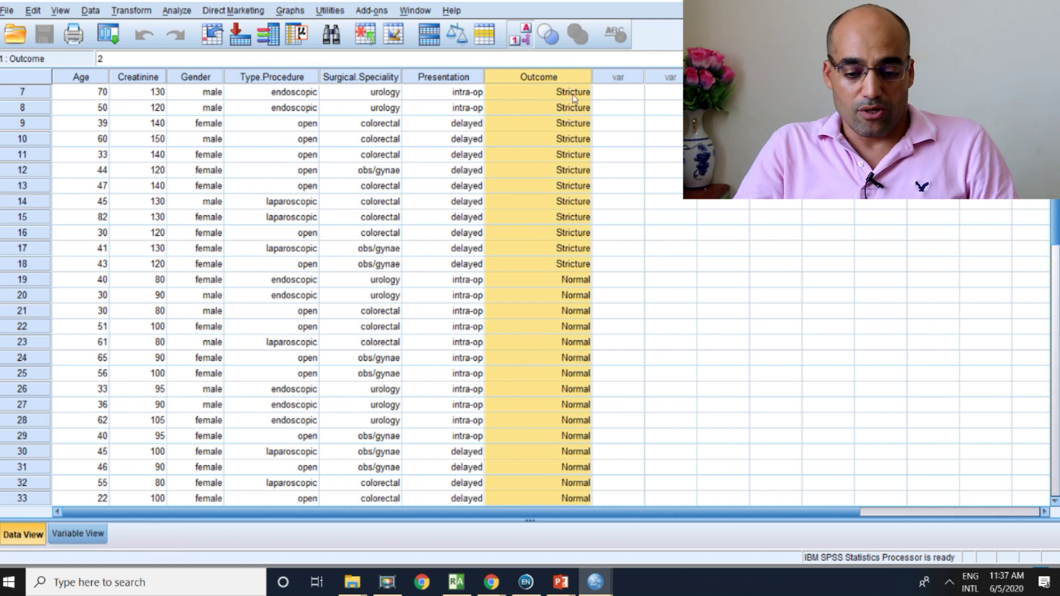
{"action": "double_click", "coordinate": [574, 329]}
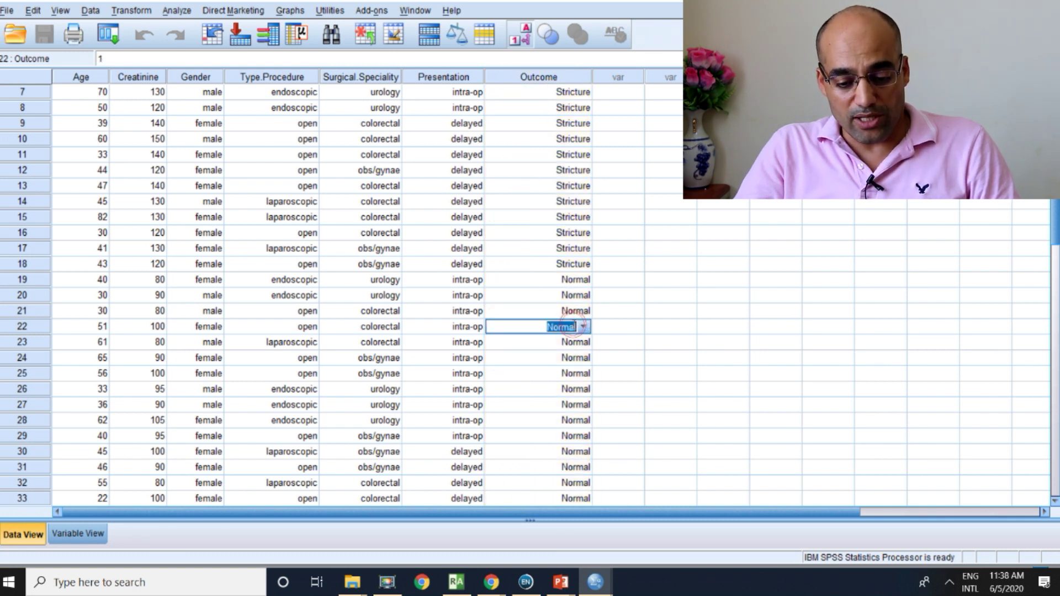
{"action": "left_click", "coordinate": [561, 76]}
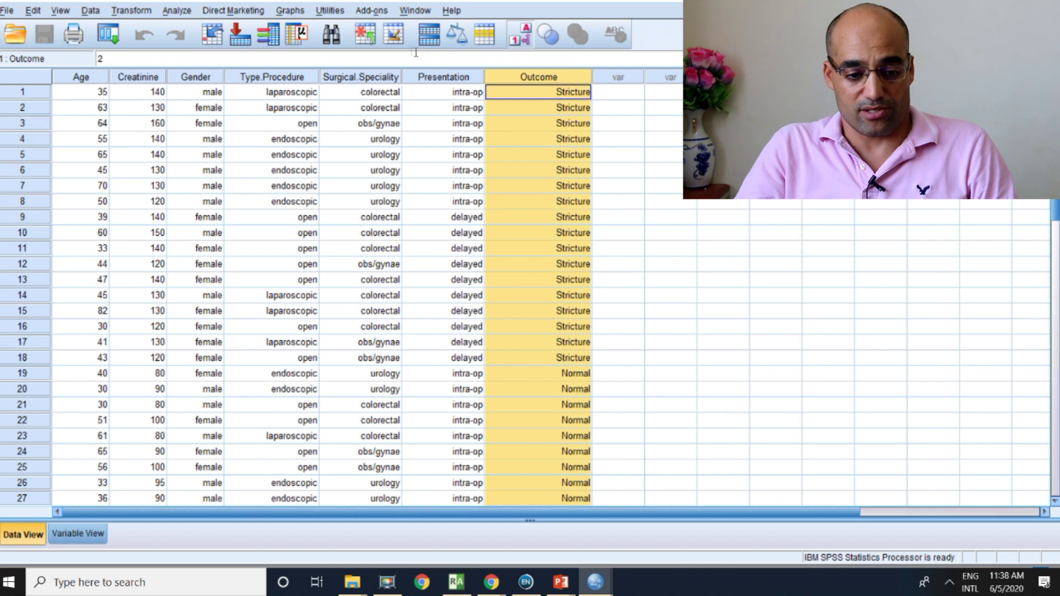
Open Crosstabs and set Outcome as the column variable
{"action": "left_click", "coordinate": [176, 12]}
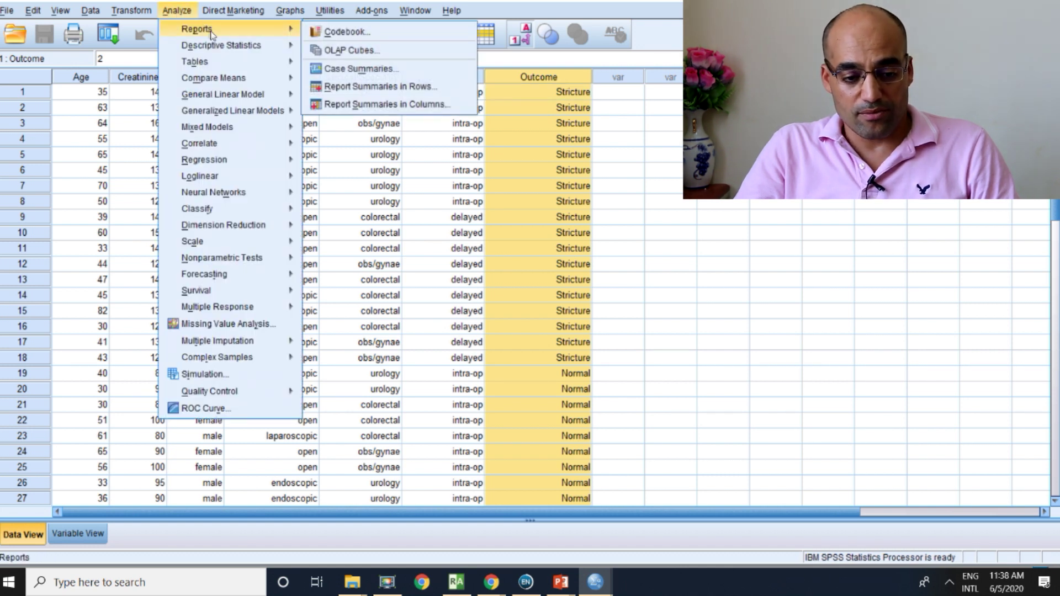
{"action": "mouse_move", "coordinate": [228, 45]}
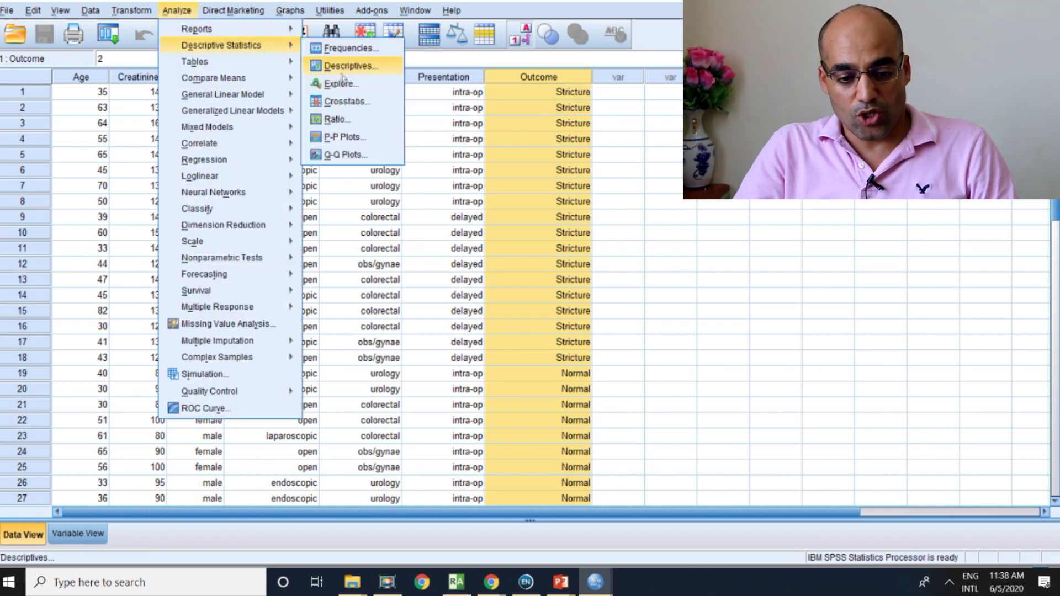
{"action": "left_click", "coordinate": [352, 97]}
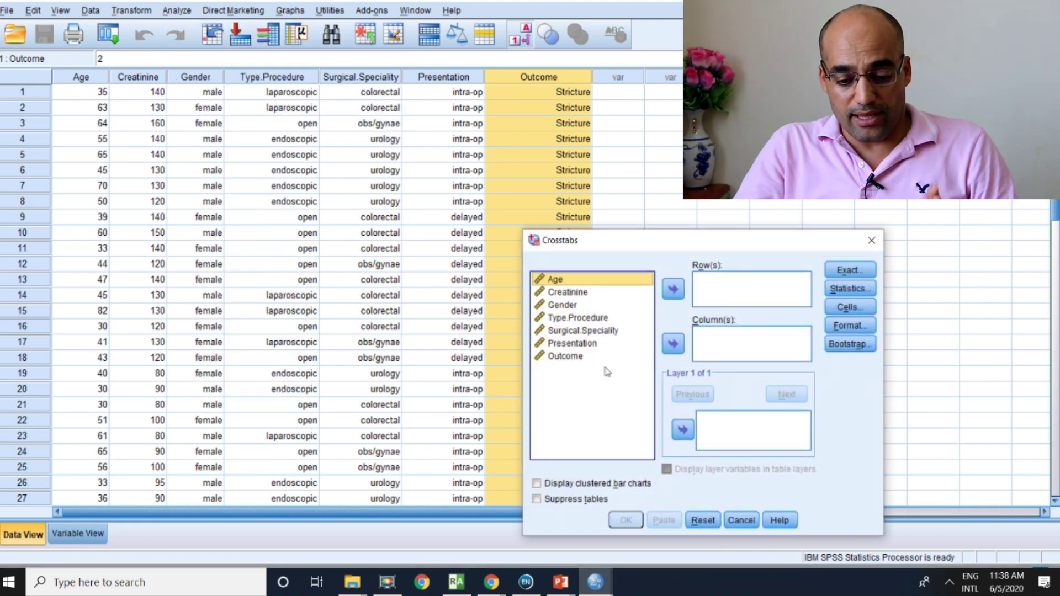
{"action": "left_click", "coordinate": [570, 358]}
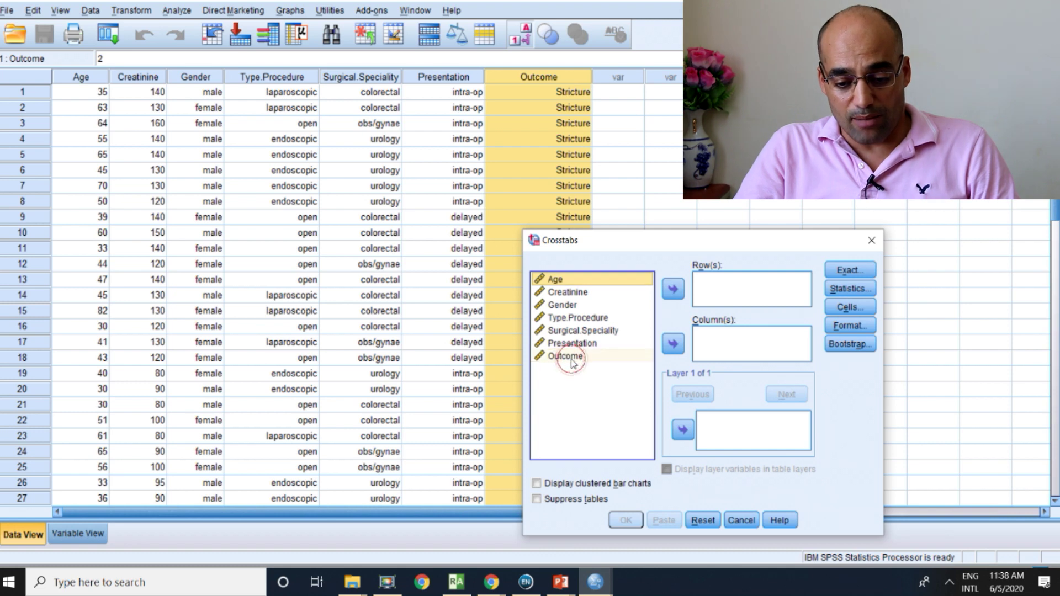
{"action": "left_click", "coordinate": [674, 345]}
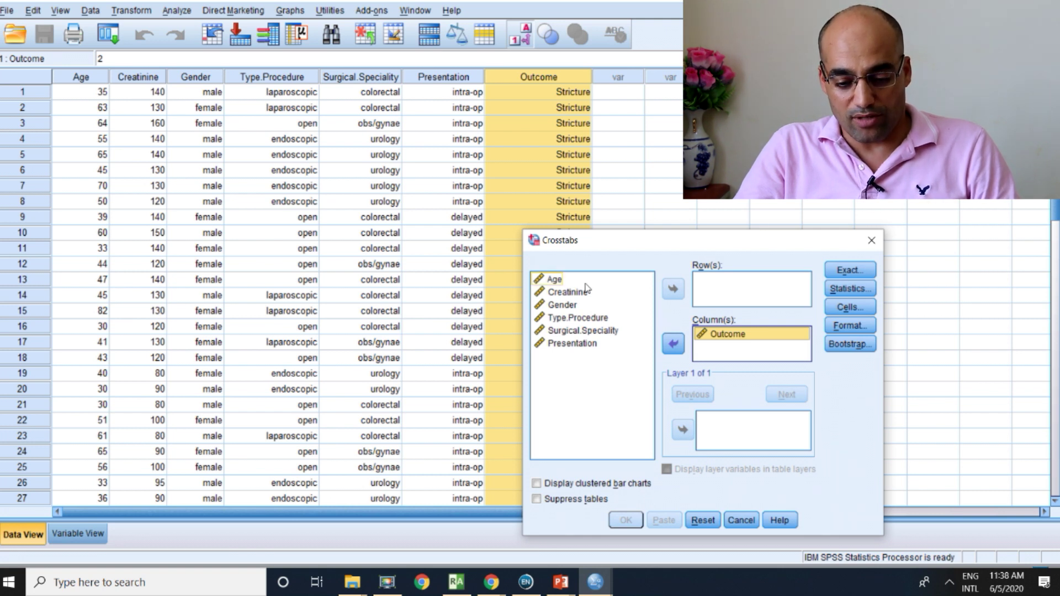
Add Type.Procedure and Surgical.Speciality as the row variables
{"action": "left_click", "coordinate": [563, 308]}
{"action": "left_click_drag", "start_coordinate": [564, 313], "coordinate": [569, 344]}
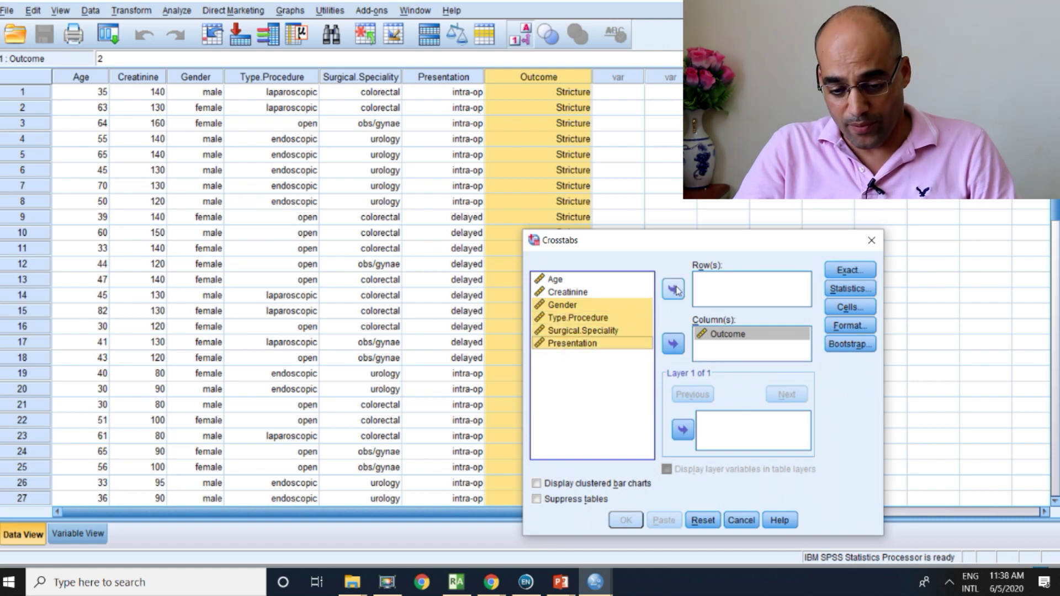
{"action": "left_click", "coordinate": [614, 309]}
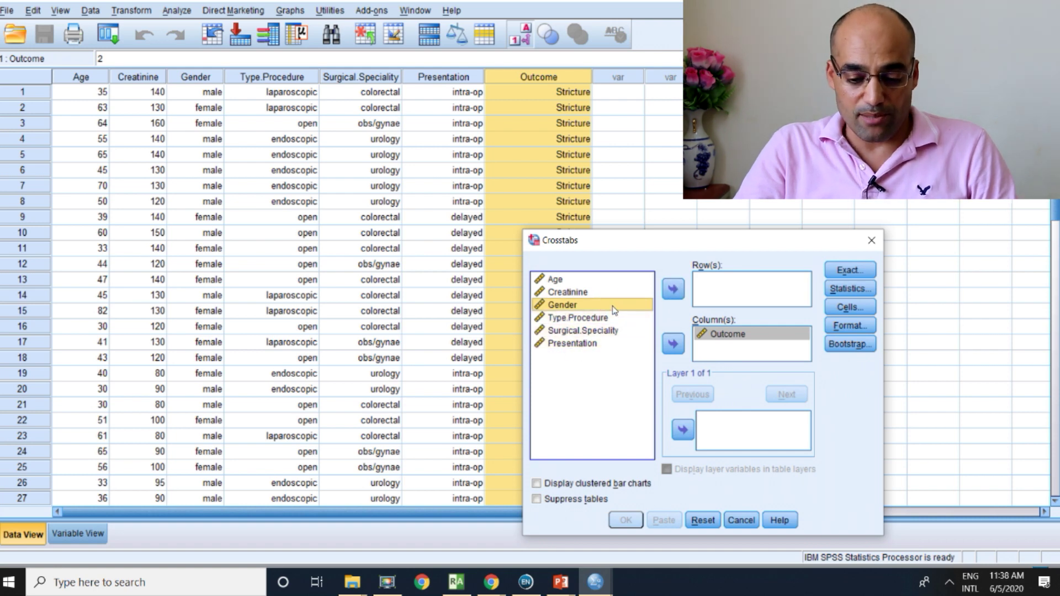
{"action": "left_click", "coordinate": [589, 331]}
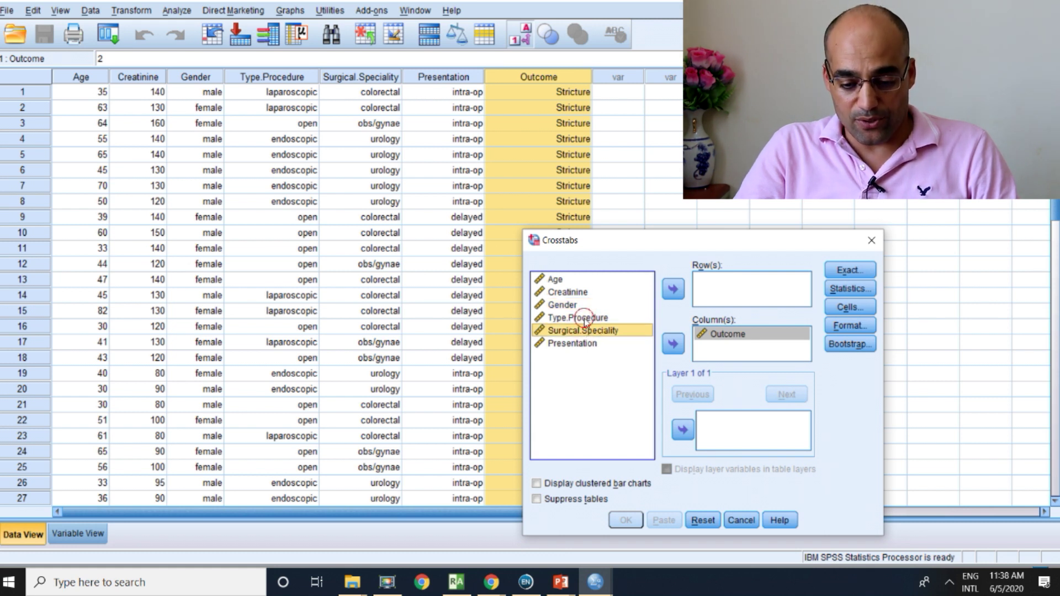
{"action": "left_click", "coordinate": [584, 318], "text": "shift"}
{"action": "left_click", "coordinate": [673, 288]}
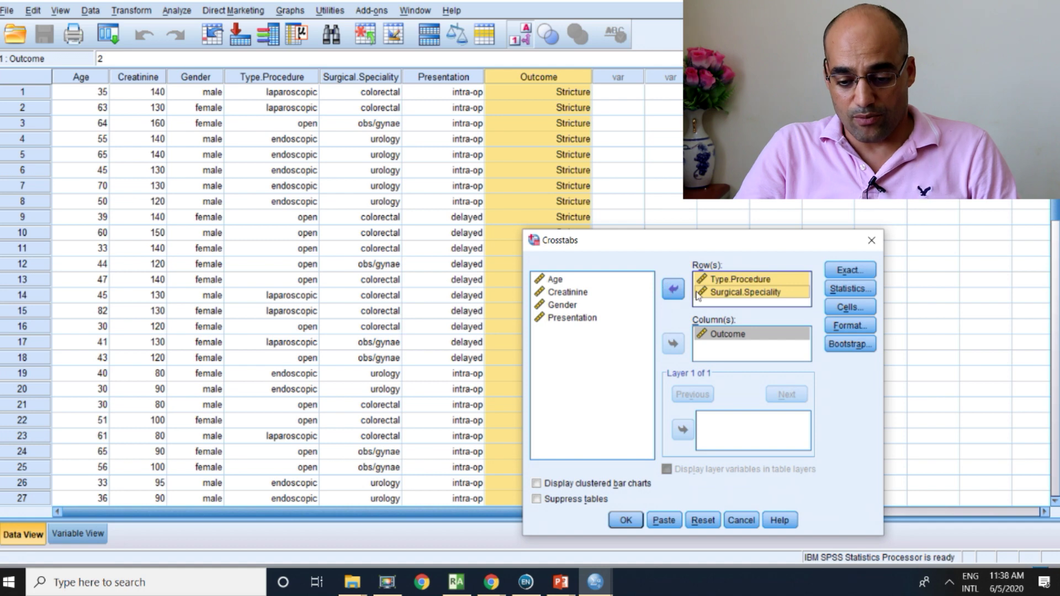
Request the Chi-square test in the Crosstabs statistics
{"action": "left_click", "coordinate": [849, 289]}
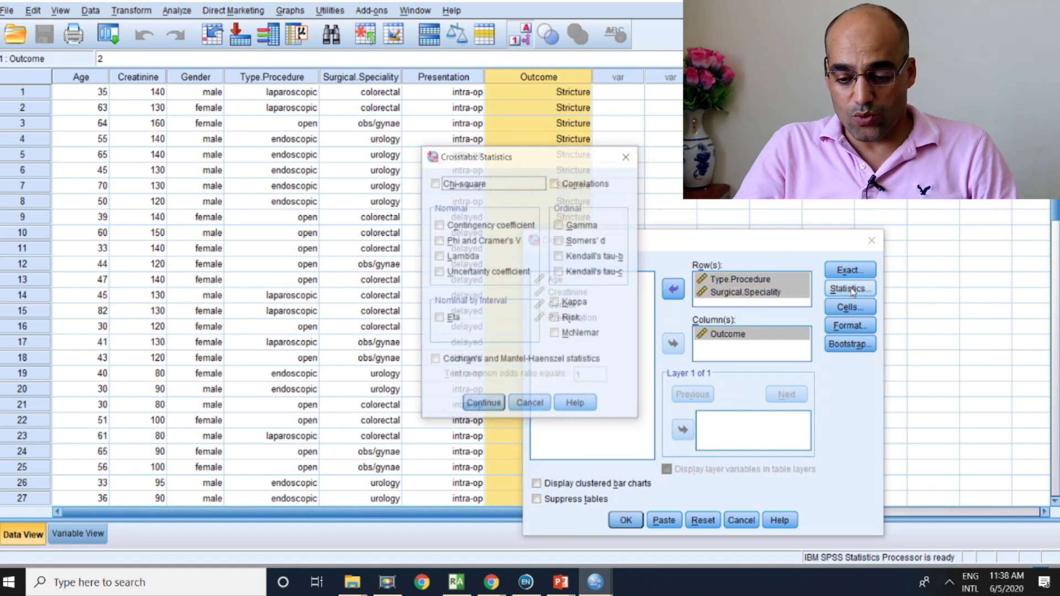
{"action": "left_click", "coordinate": [444, 186]}
{"action": "left_click", "coordinate": [483, 405]}
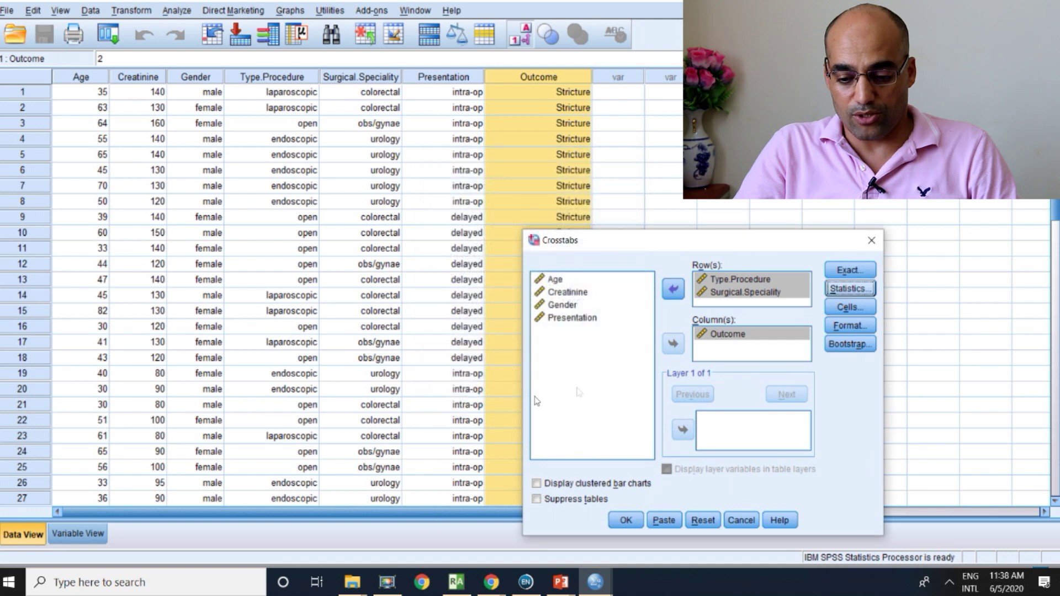
Add row percentages to the cell display and run the crosstabs
{"action": "left_click", "coordinate": [845, 309]}
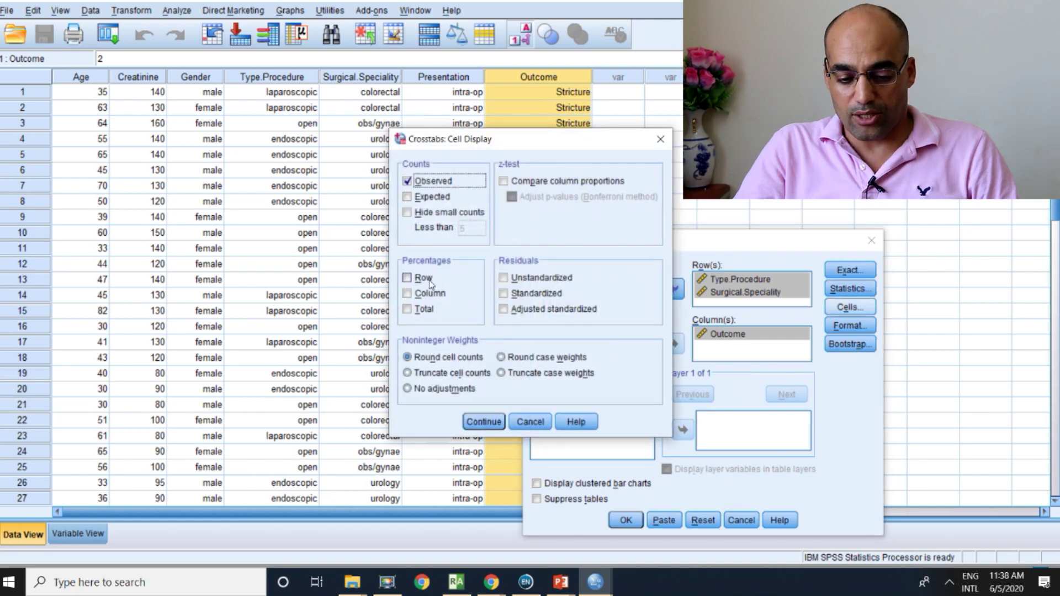
{"action": "left_click", "coordinate": [409, 278]}
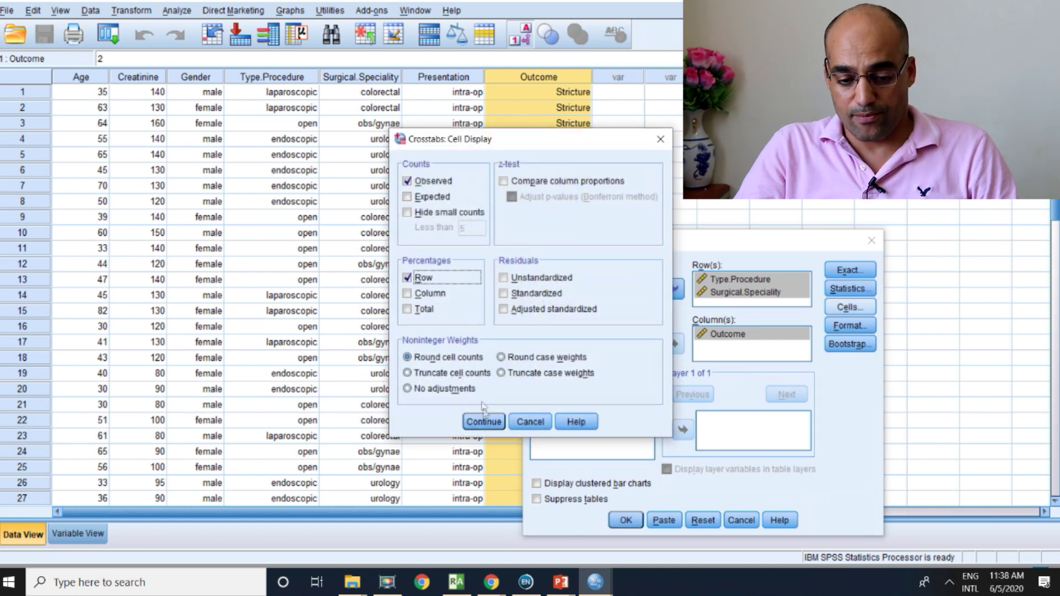
{"action": "left_click", "coordinate": [484, 422]}
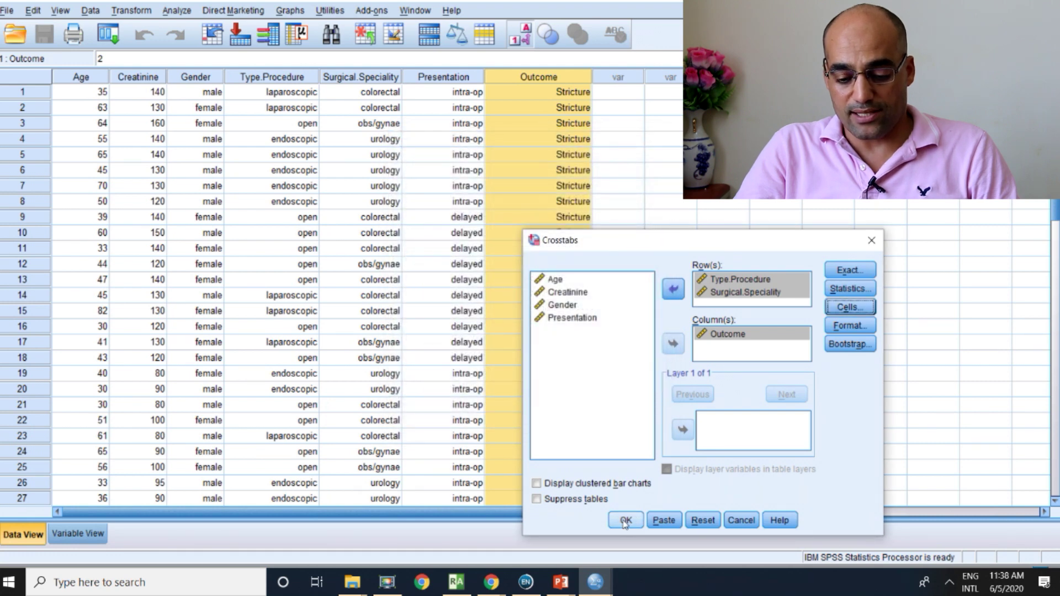
{"action": "left_click", "coordinate": [626, 520]}
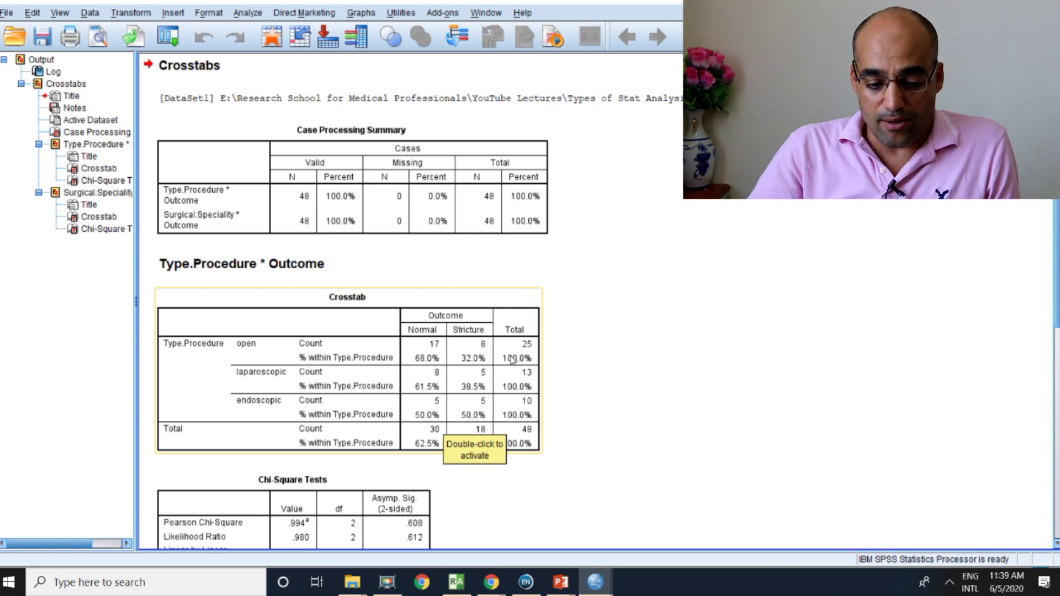
{"action": "scroll", "coordinate": [513, 361], "scroll_direction": "down", "scroll_amount": 2}
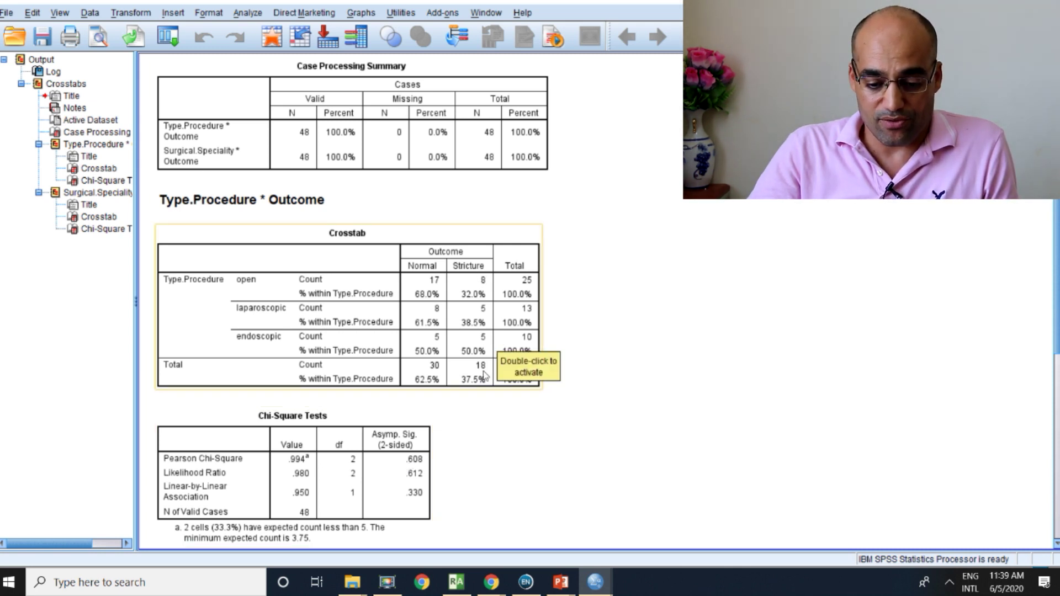
{"action": "left_click", "coordinate": [484, 380]}
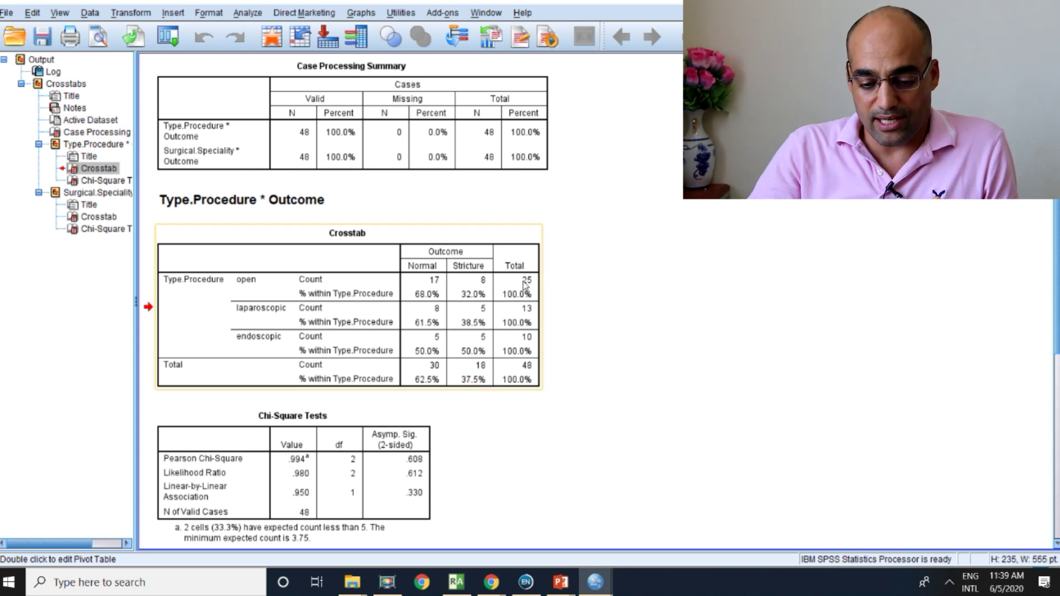
{"action": "left_click", "coordinate": [525, 348]}
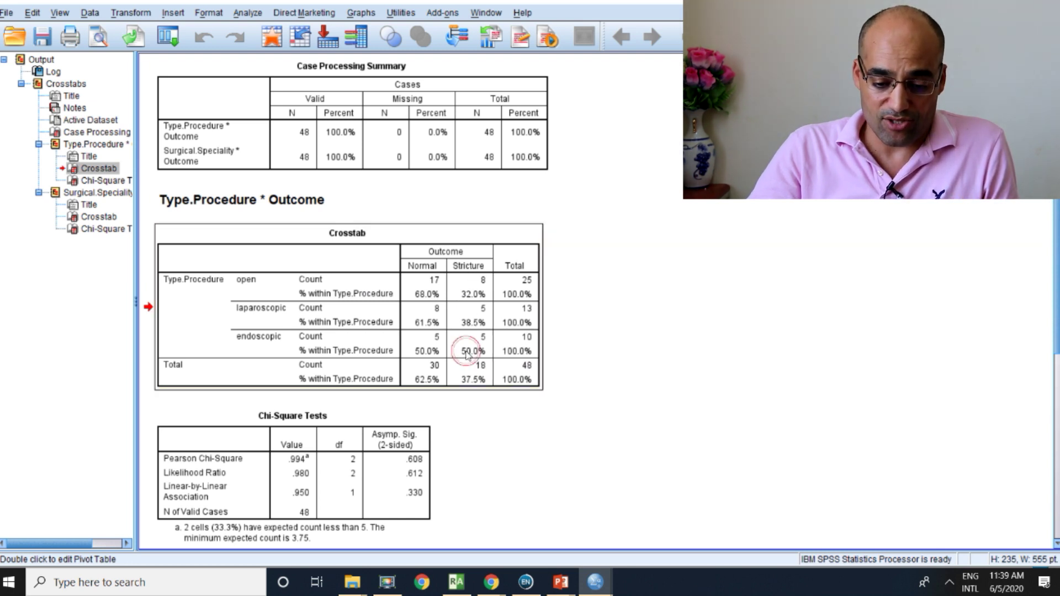
{"action": "left_click", "coordinate": [459, 293]}
{"action": "left_click", "coordinate": [467, 337]}
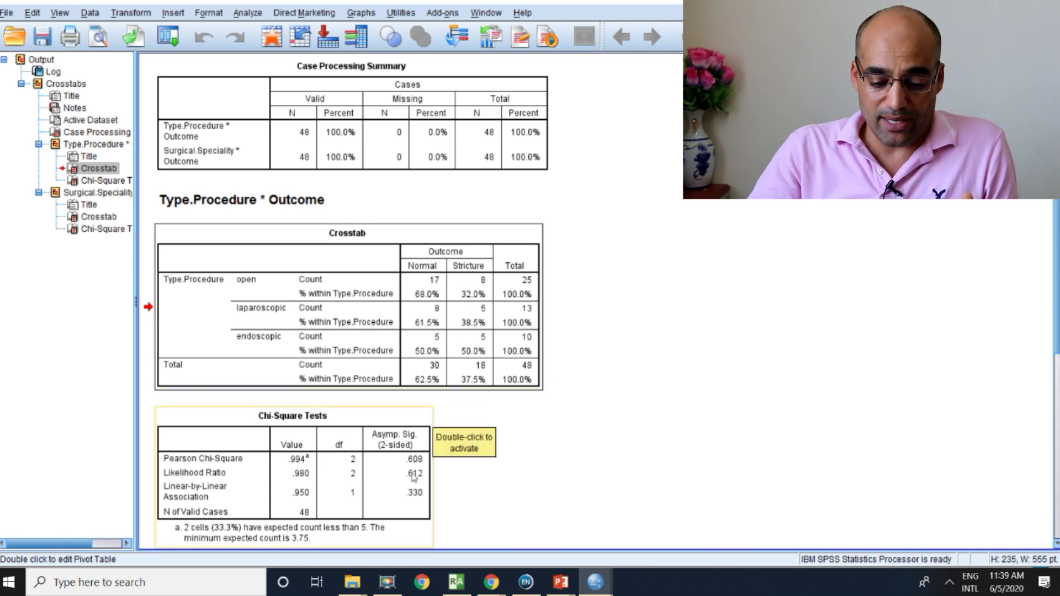
{"action": "scroll", "coordinate": [569, 455], "scroll_direction": "down", "scroll_amount": 8}
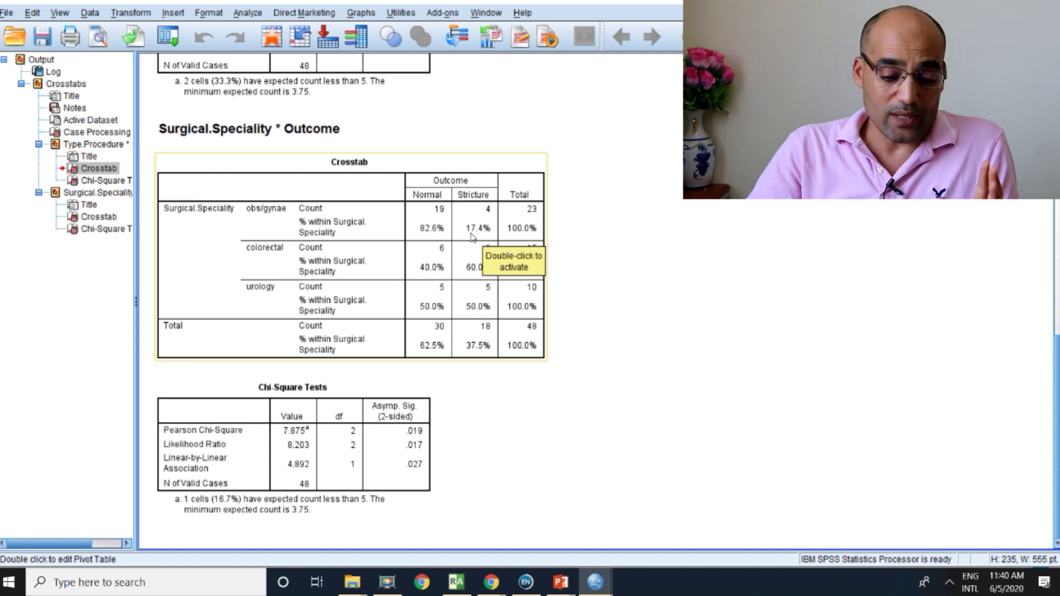
{"action": "scroll", "coordinate": [461, 274], "scroll_direction": "up", "scroll_amount": 6}
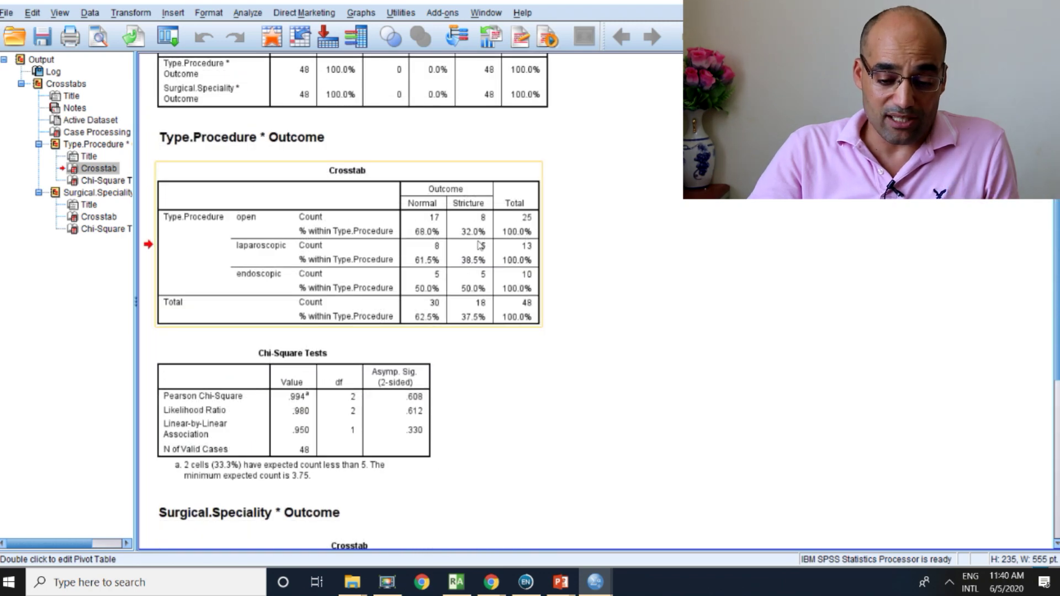
{"action": "scroll", "coordinate": [474, 290], "scroll_direction": "down", "scroll_amount": 6}
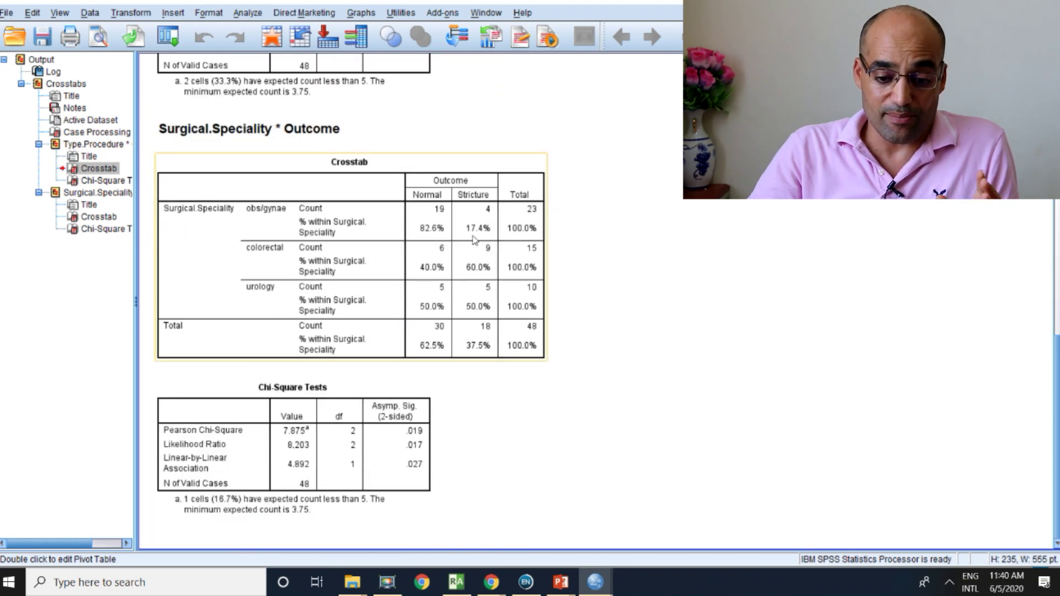
{"action": "left_click", "coordinate": [429, 423]}
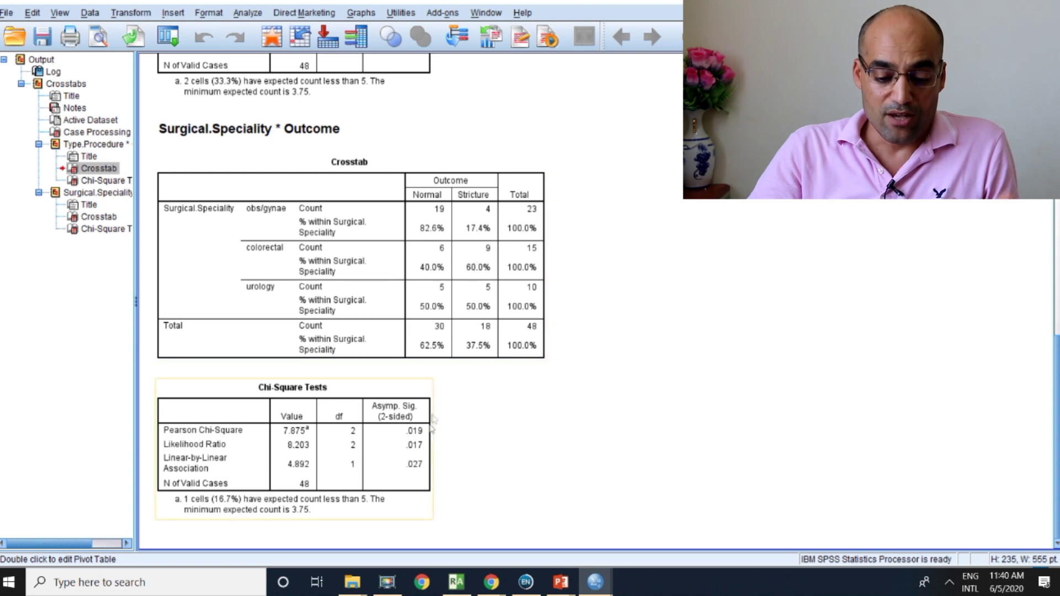
{"action": "left_click", "coordinate": [478, 450]}
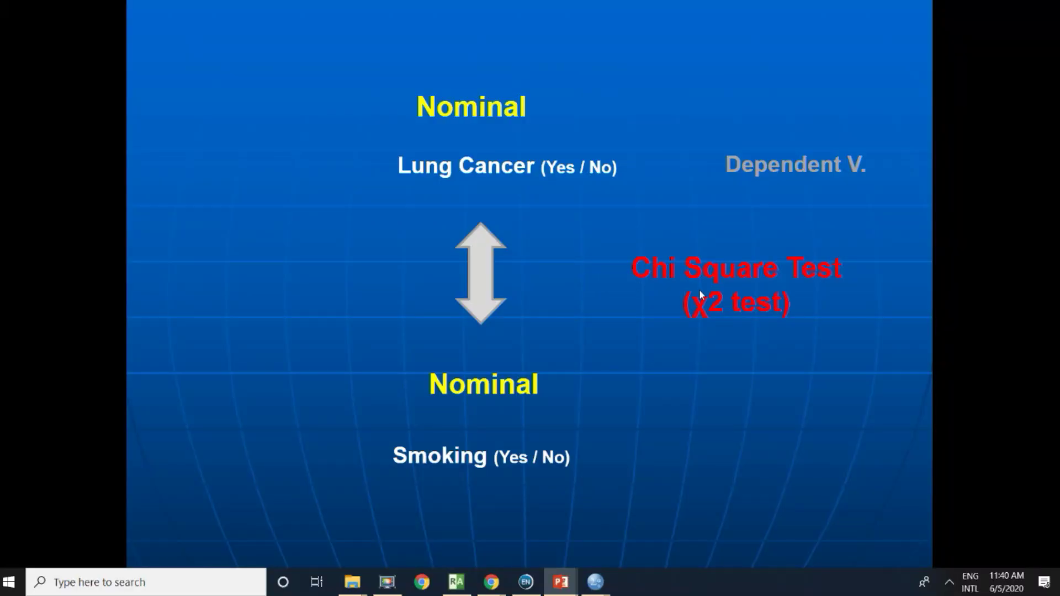
Advance to the t-test slide, then return to the SPSS output with Alt+Tab
{"action": "left_click", "coordinate": [699, 289]}
{"action": "key", "text": "alt+Tab"}
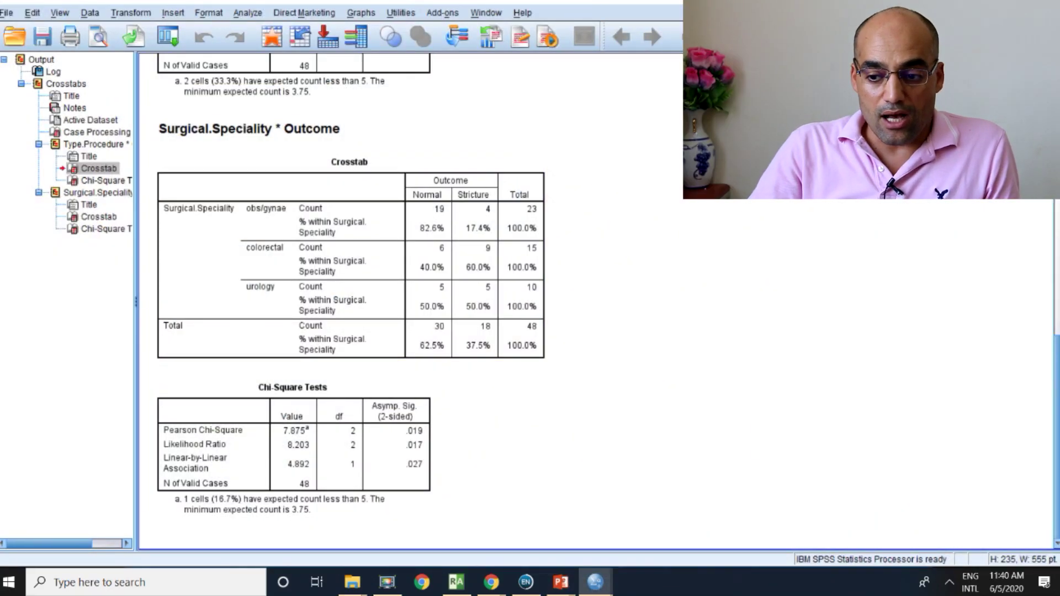
Switch to the Data Editor and highlight the Creatinine and Age columns
{"action": "mouse_move", "coordinate": [599, 581]}
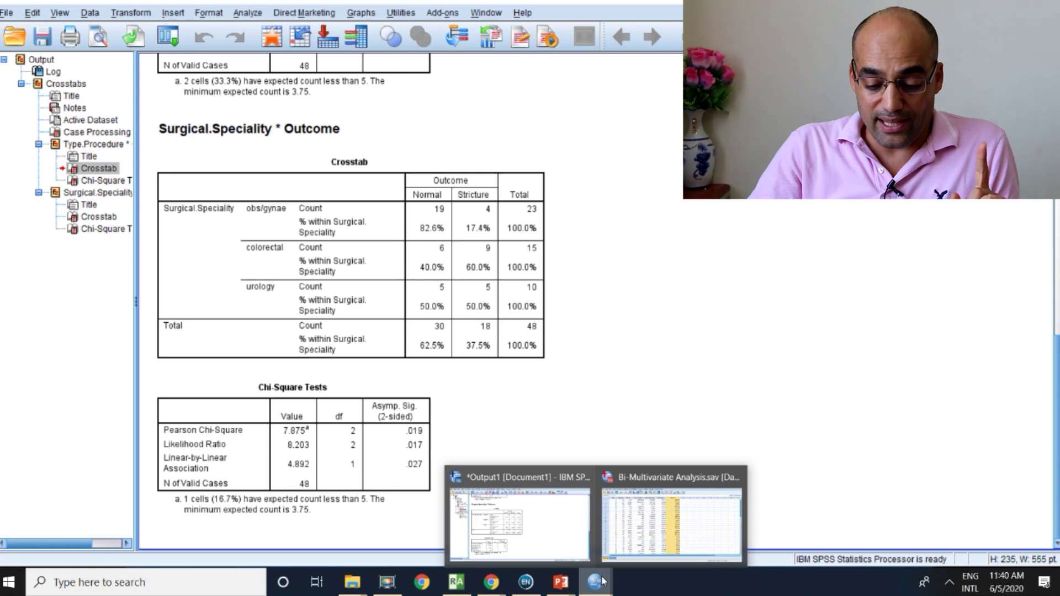
{"action": "left_click", "coordinate": [650, 533]}
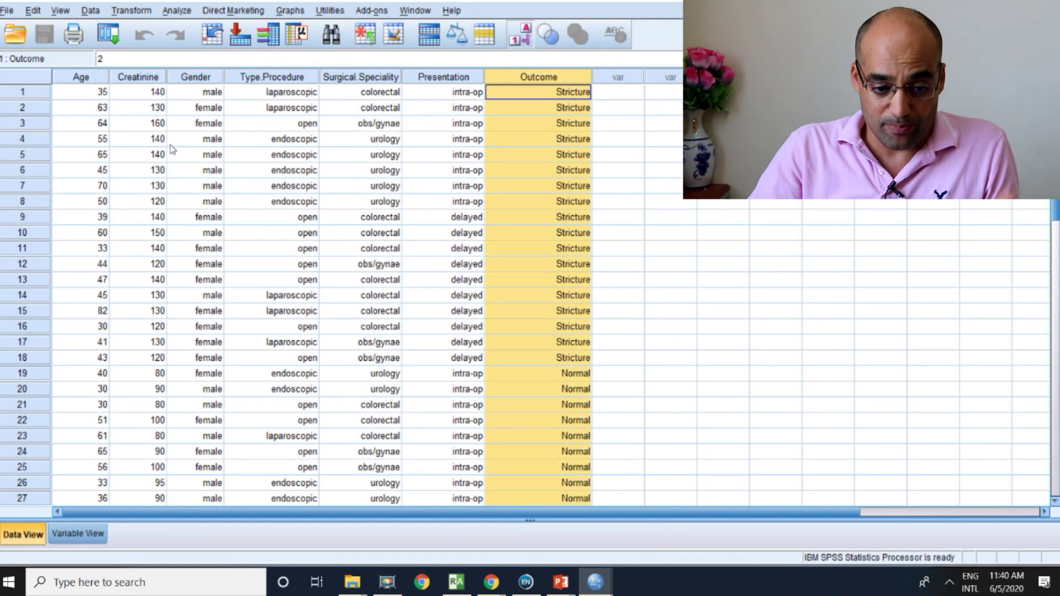
{"action": "left_click", "coordinate": [147, 82]}
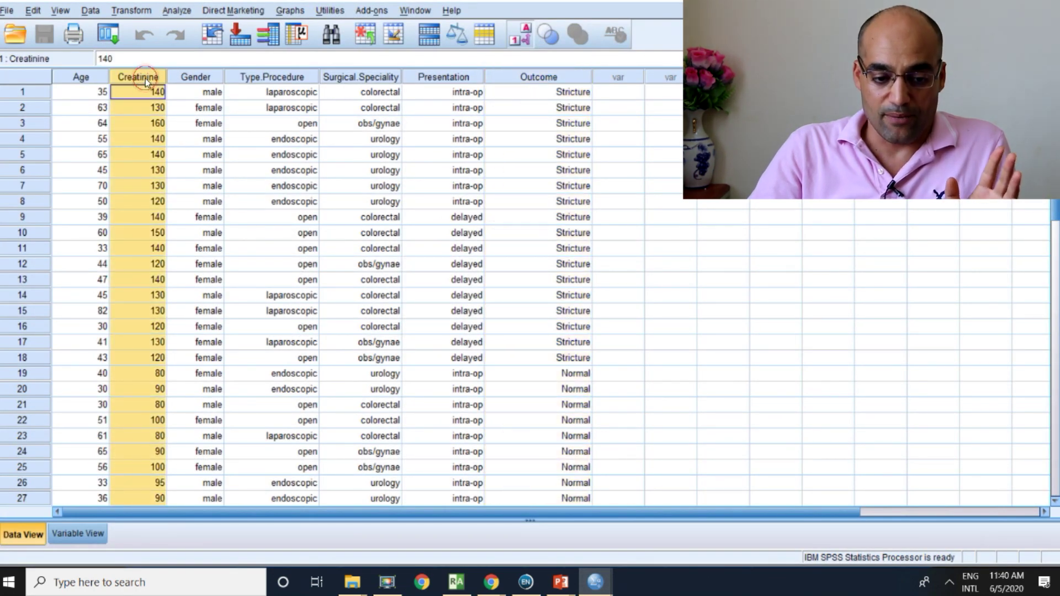
{"action": "left_click", "coordinate": [89, 78]}
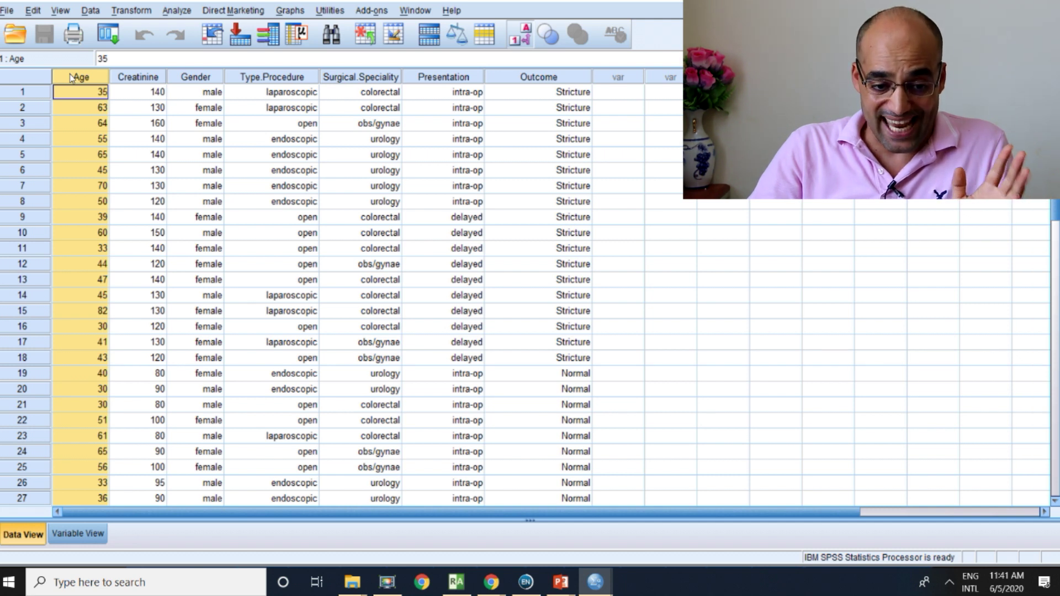
Start an Independent-Samples T Test grouped by Outcome with groups 1 and 2
{"action": "left_click", "coordinate": [176, 10]}
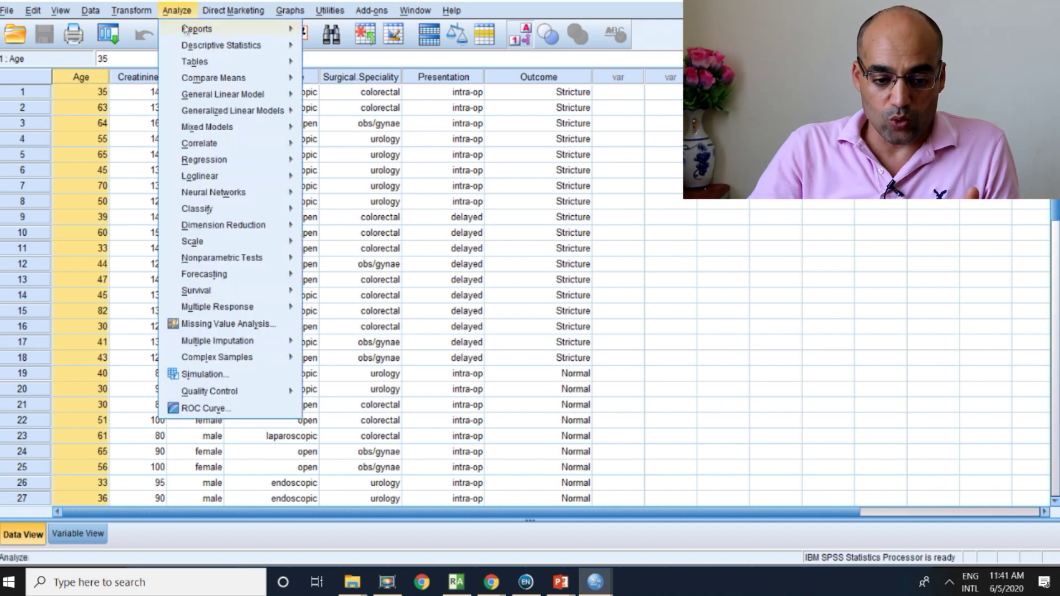
{"action": "mouse_move", "coordinate": [216, 78]}
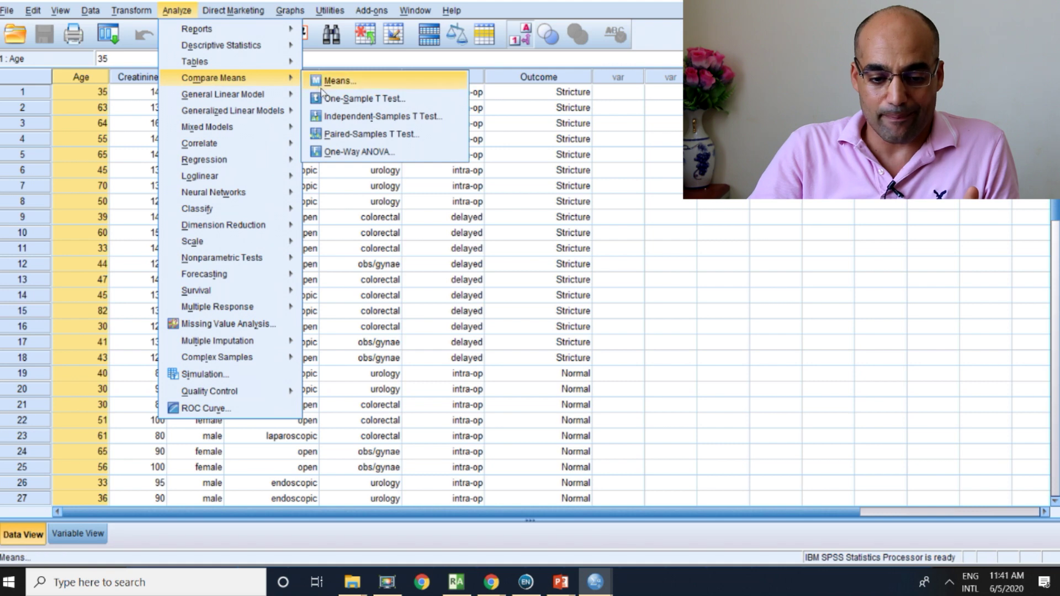
{"action": "left_click", "coordinate": [341, 117]}
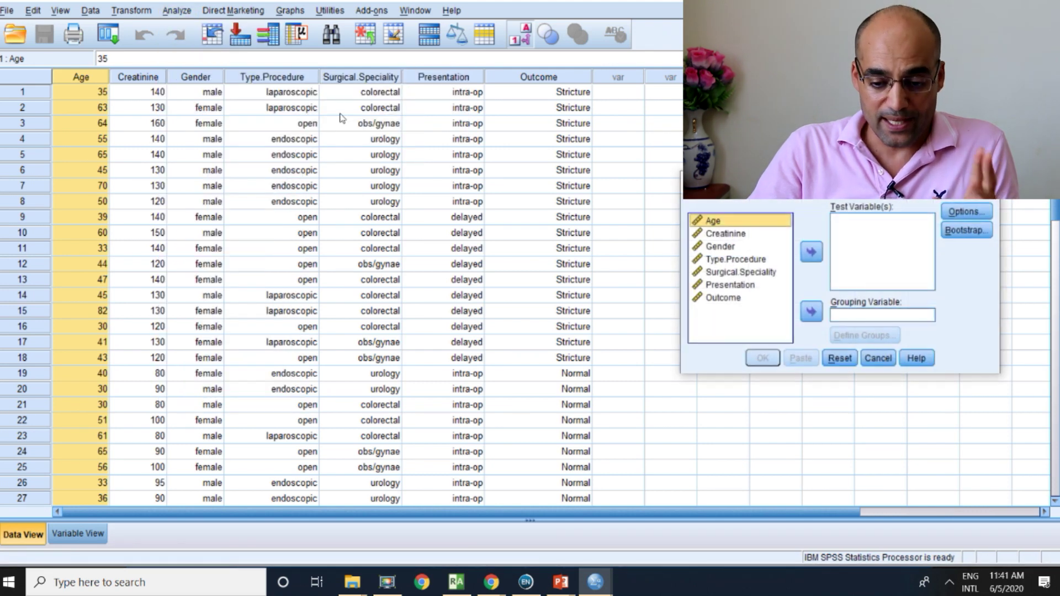
{"action": "left_click", "coordinate": [724, 299]}
{"action": "left_click", "coordinate": [812, 311]}
{"action": "left_click", "coordinate": [863, 335]}
{"action": "type", "text": "1"}
{"action": "left_click", "coordinate": [537, 279]}
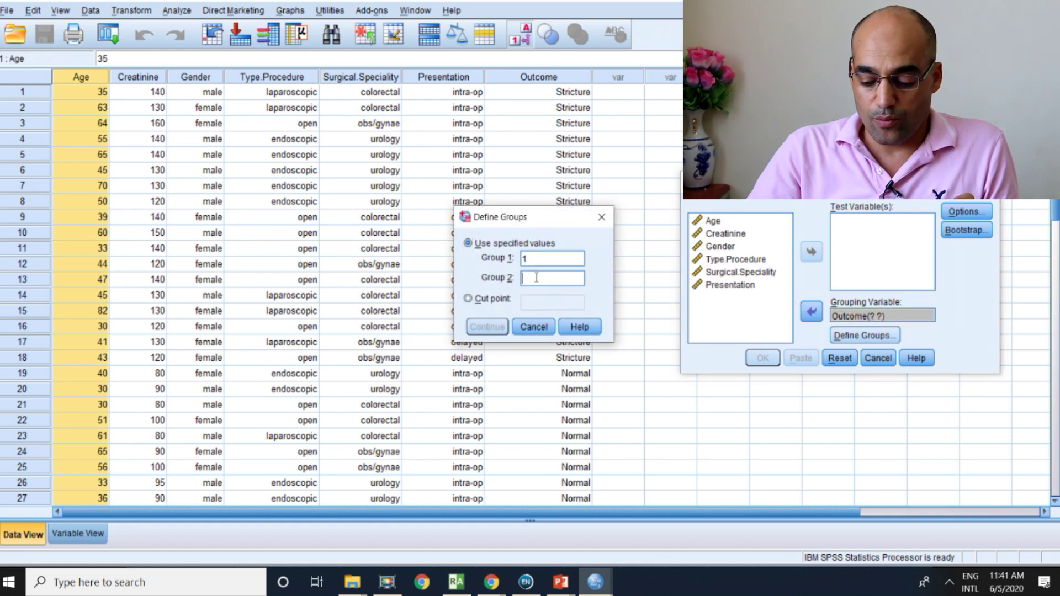
{"action": "type", "text": "2"}
{"action": "left_click", "coordinate": [494, 327]}
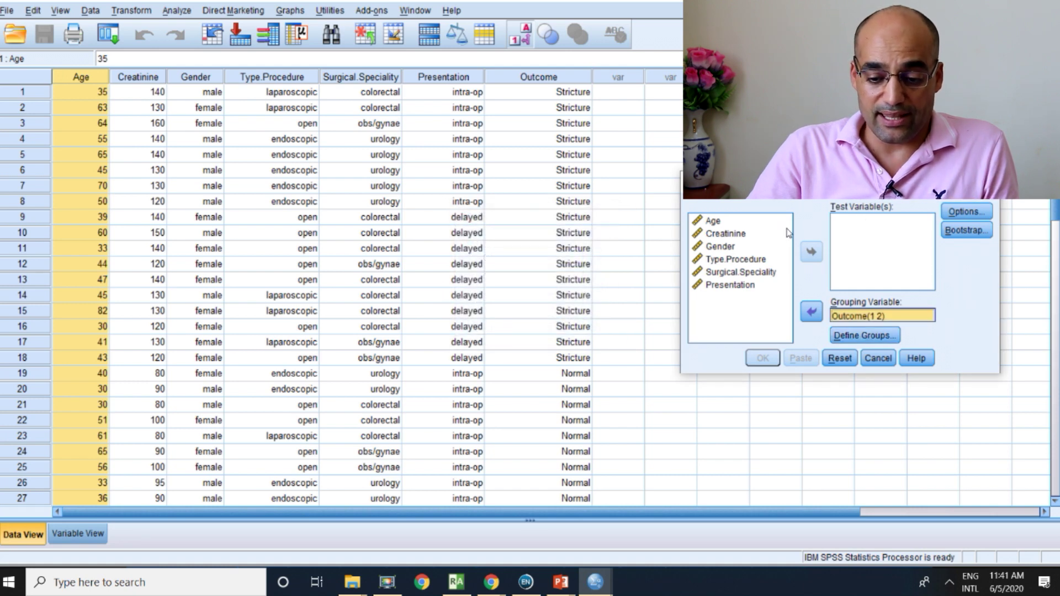
Make Age the test variable and run the t-test
{"action": "left_click", "coordinate": [713, 221]}
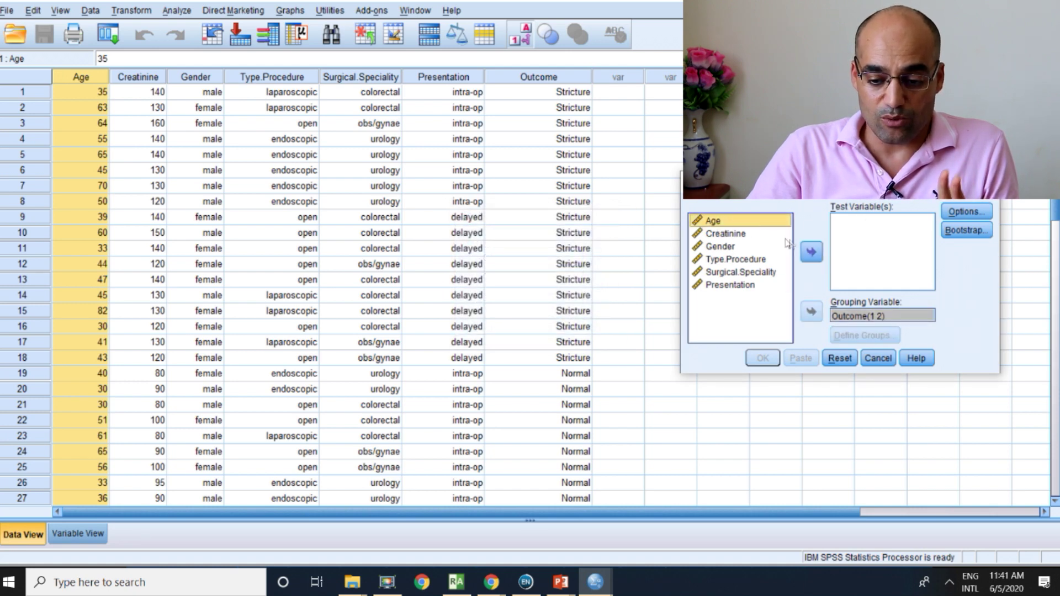
{"action": "left_click", "coordinate": [811, 252]}
{"action": "left_click", "coordinate": [763, 358]}
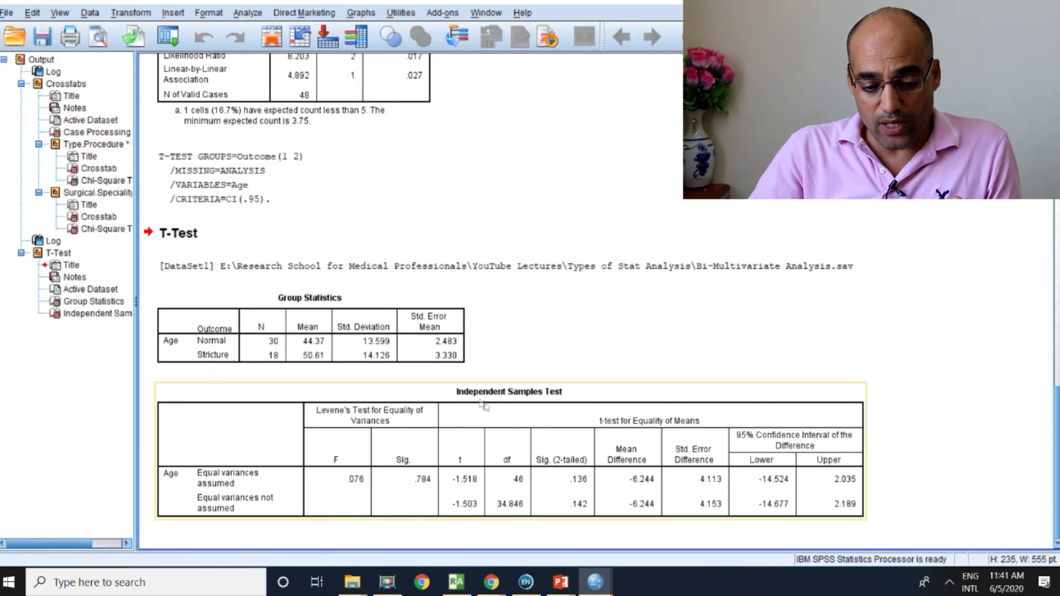
{"action": "left_click", "coordinate": [363, 351]}
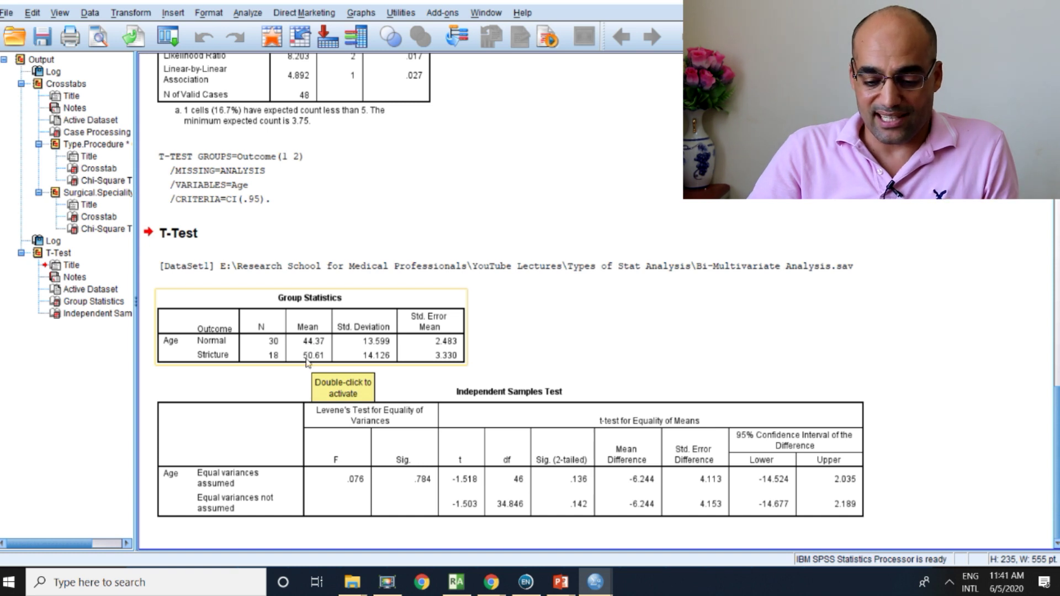
{"action": "left_click", "coordinate": [580, 489]}
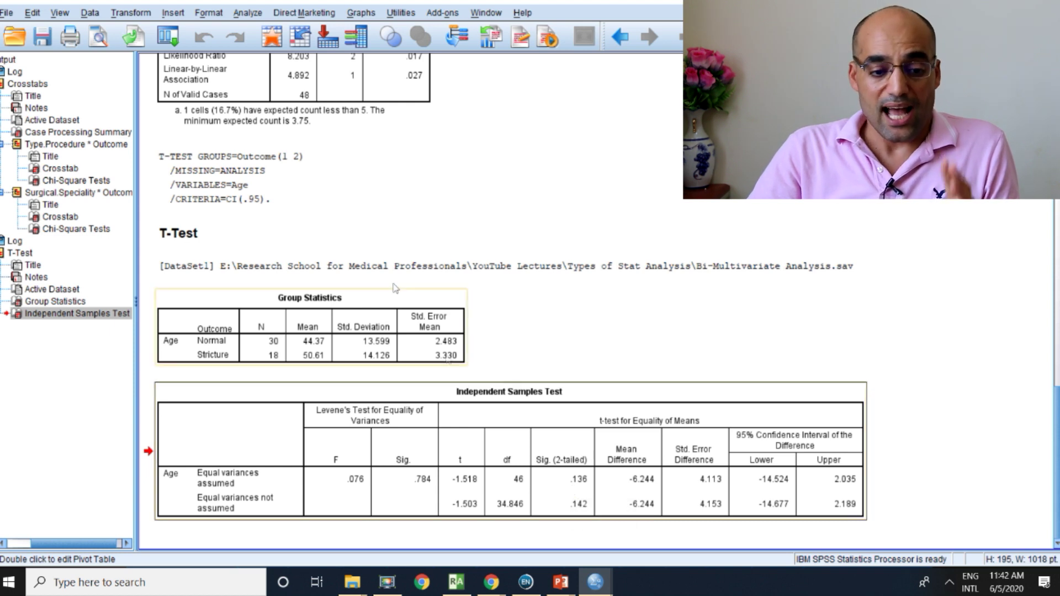
Reopen the t-test, replace Age with Creatinine as the test variable, and run it
{"action": "left_click", "coordinate": [246, 12]}
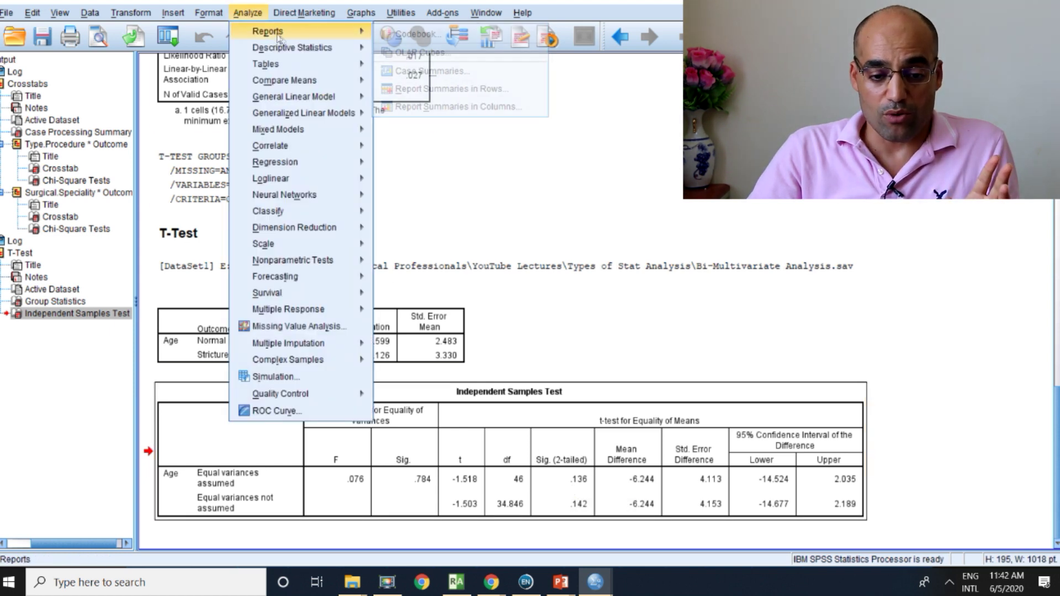
{"action": "mouse_move", "coordinate": [314, 51]}
{"action": "mouse_move", "coordinate": [337, 80]}
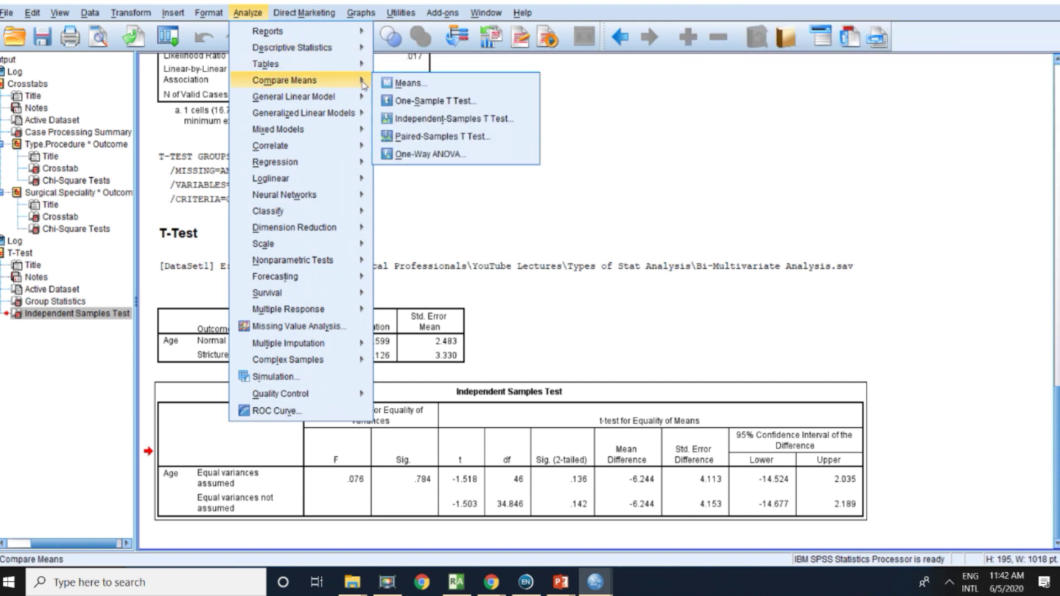
{"action": "left_click", "coordinate": [409, 116]}
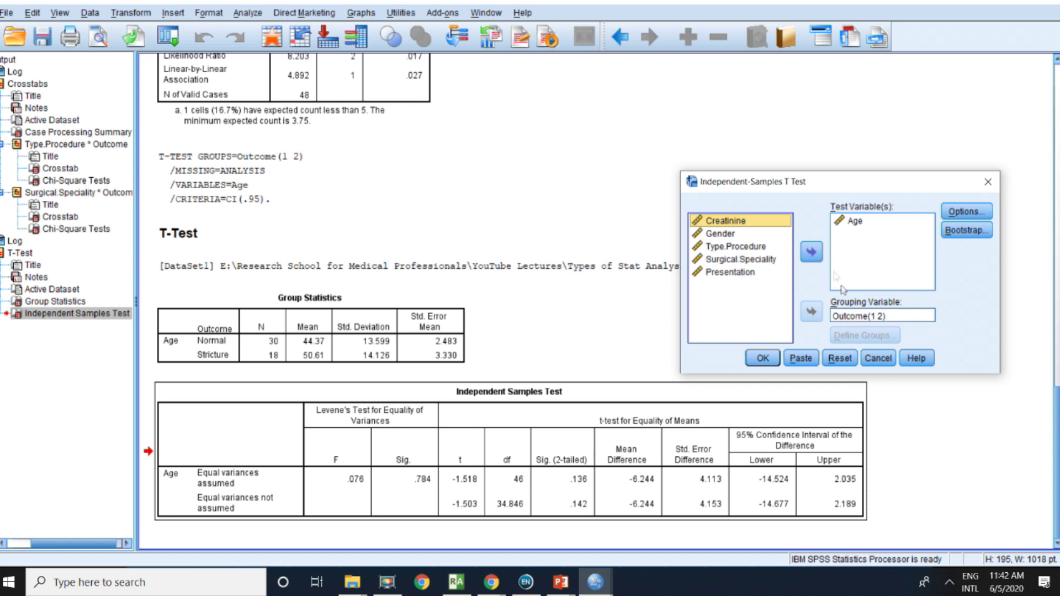
{"action": "left_click", "coordinate": [839, 224]}
{"action": "left_click", "coordinate": [813, 253]}
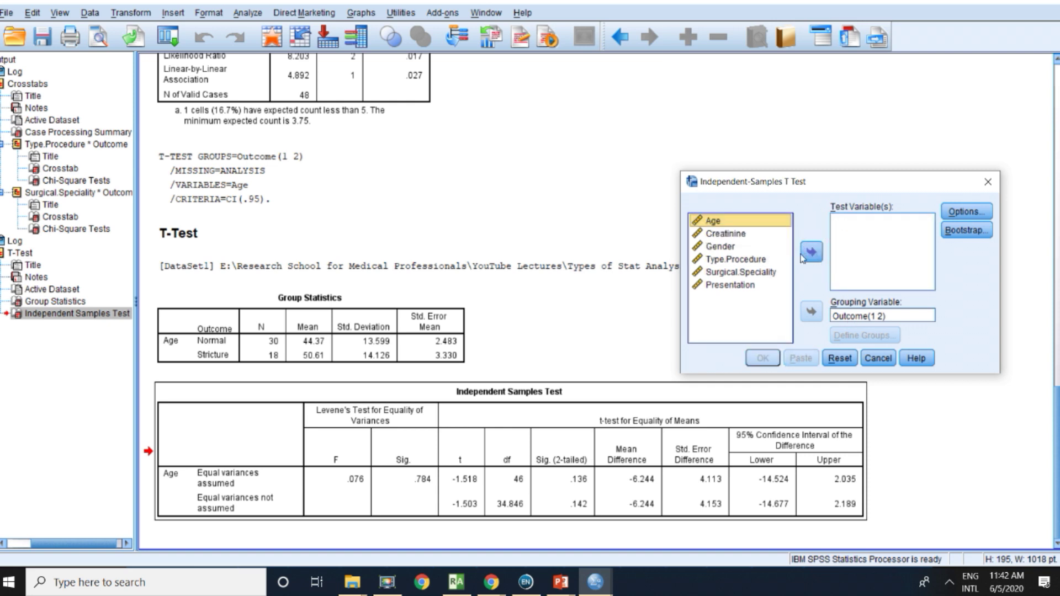
{"action": "left_click", "coordinate": [728, 234]}
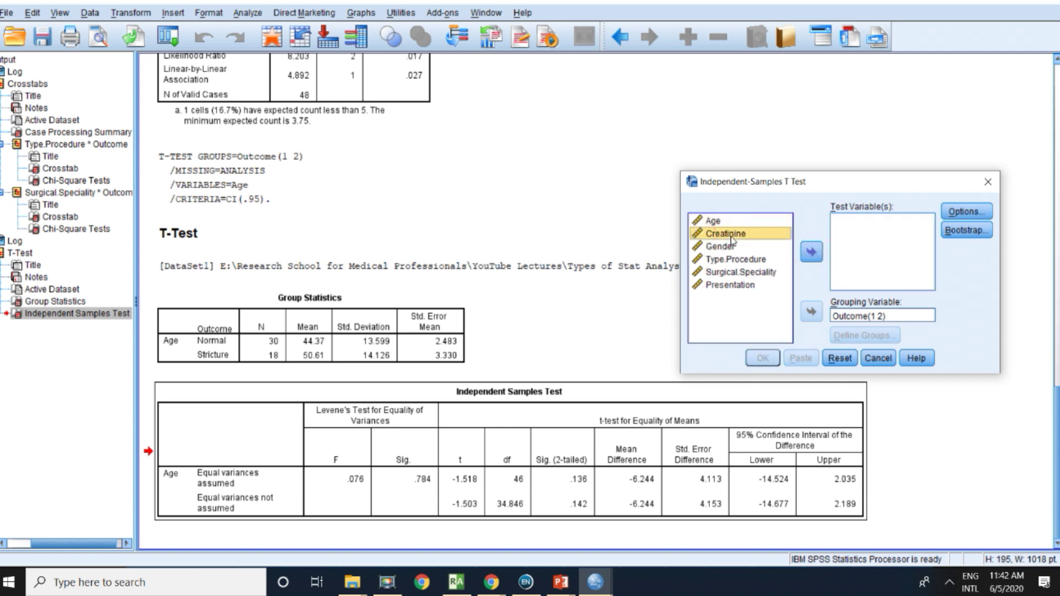
{"action": "left_click", "coordinate": [812, 253]}
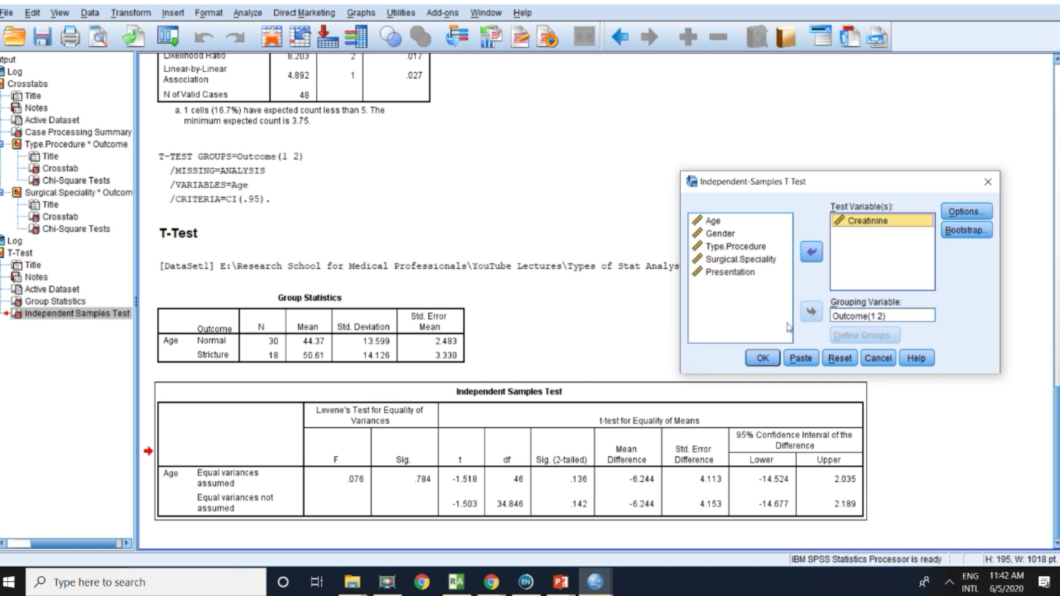
{"action": "left_click", "coordinate": [763, 358]}
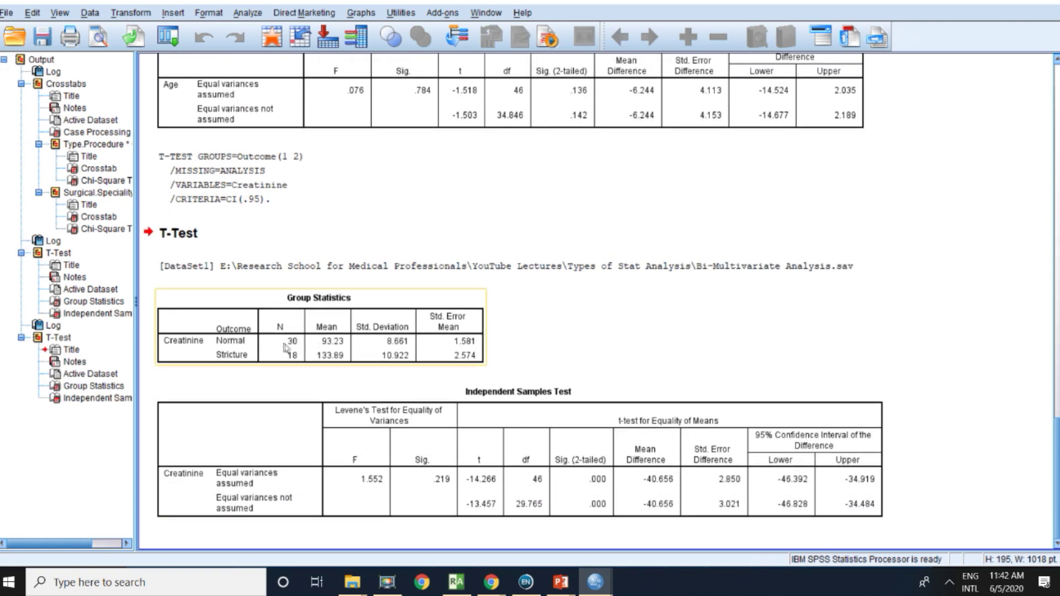
{"action": "left_click", "coordinate": [322, 363]}
{"action": "double_click", "coordinate": [322, 362]}
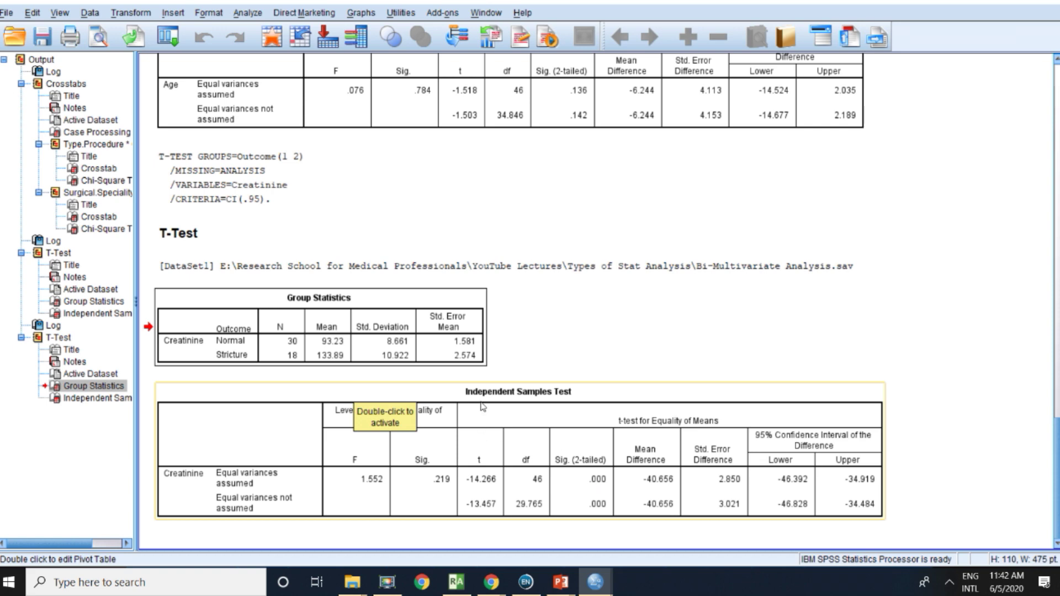
{"action": "scroll", "coordinate": [483, 407], "scroll_direction": "up", "scroll_amount": 4}
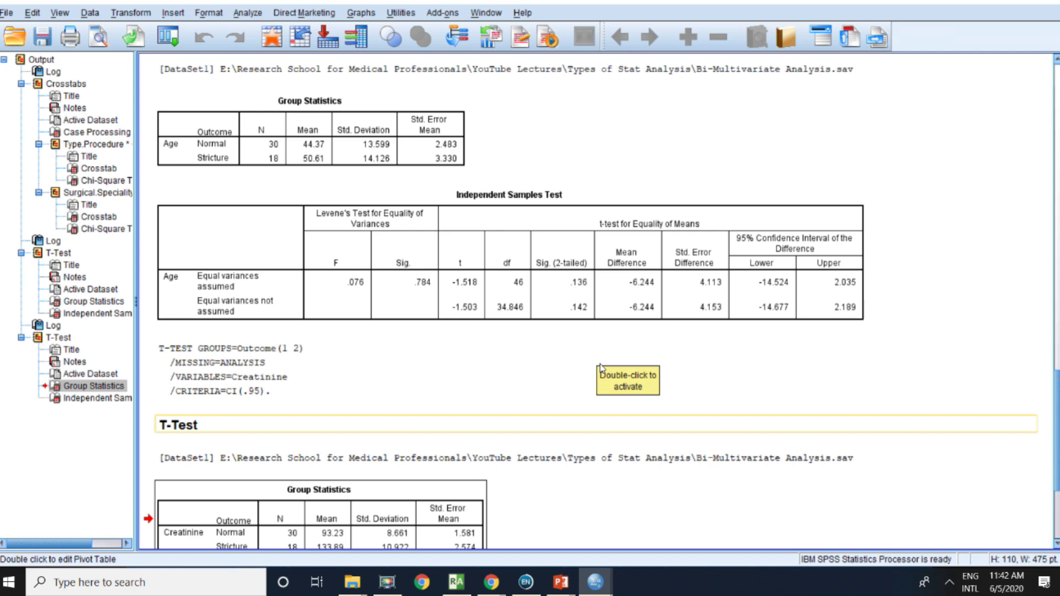
{"action": "left_click", "coordinate": [577, 259]}
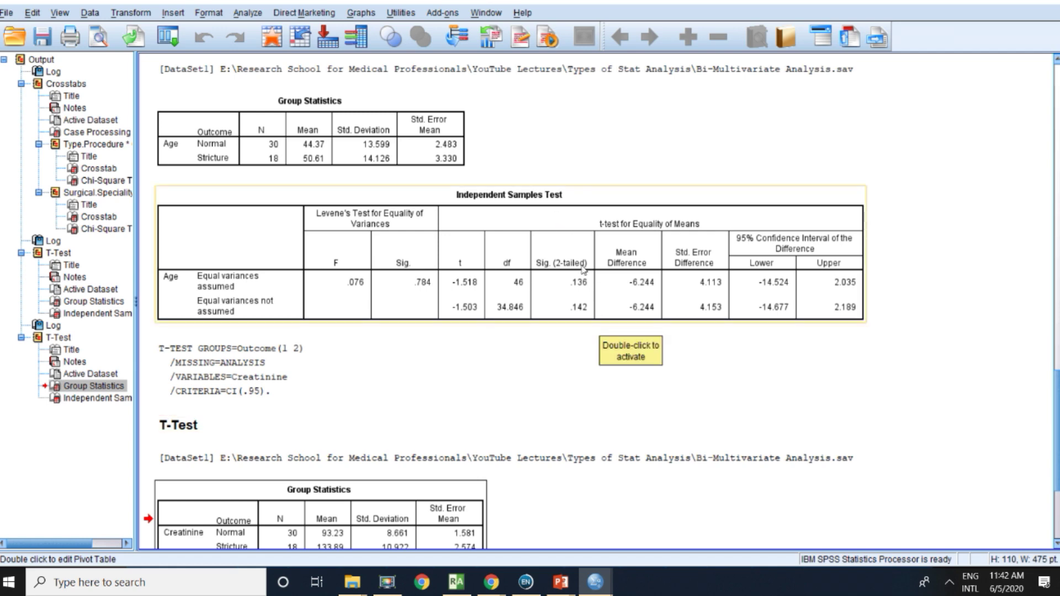
{"action": "scroll", "coordinate": [585, 331], "scroll_direction": "down", "scroll_amount": 4}
{"action": "left_click", "coordinate": [619, 447]}
{"action": "left_click", "coordinate": [620, 447]}
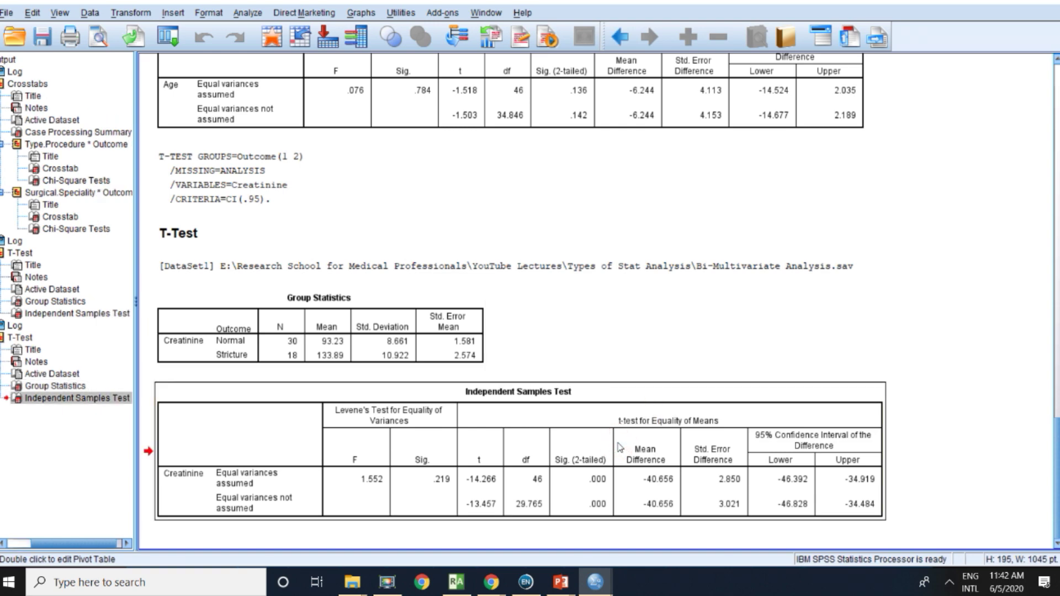
{"action": "scroll", "coordinate": [426, 381], "scroll_direction": "up", "scroll_amount": 4}
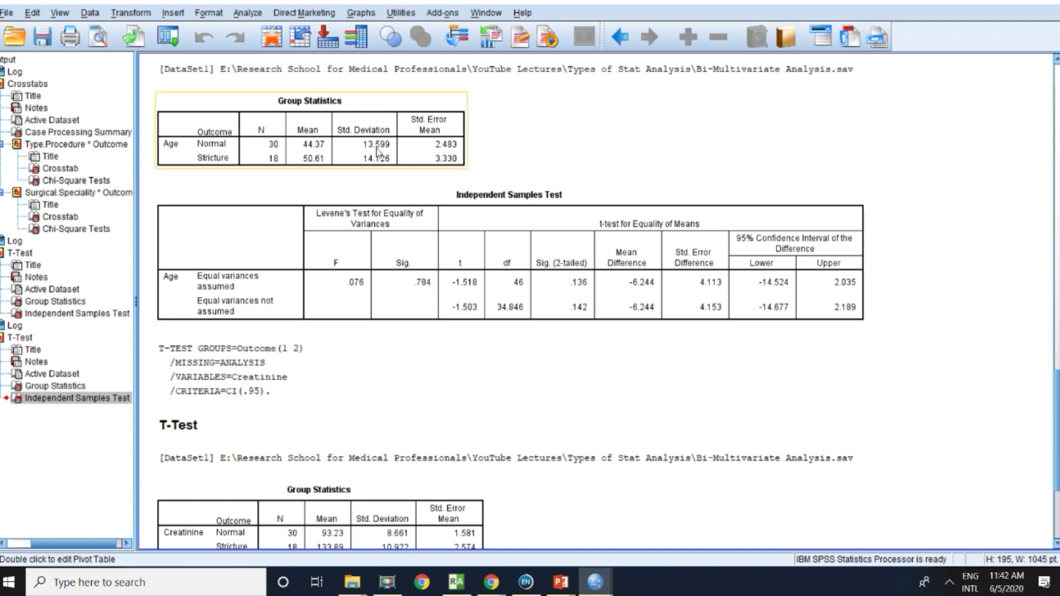
{"action": "left_click", "coordinate": [311, 146]}
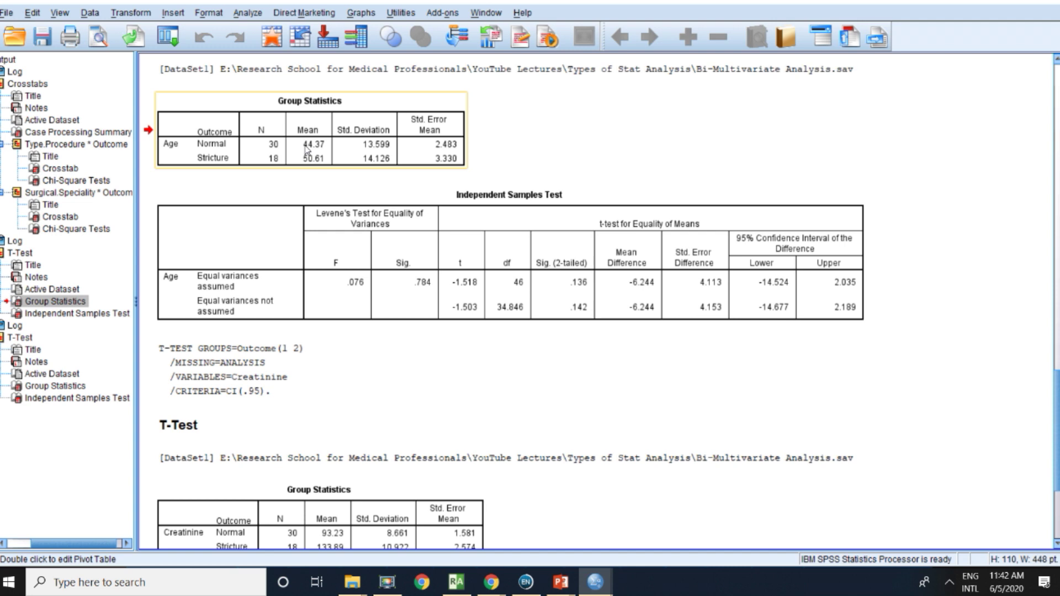
{"action": "left_click", "coordinate": [356, 147]}
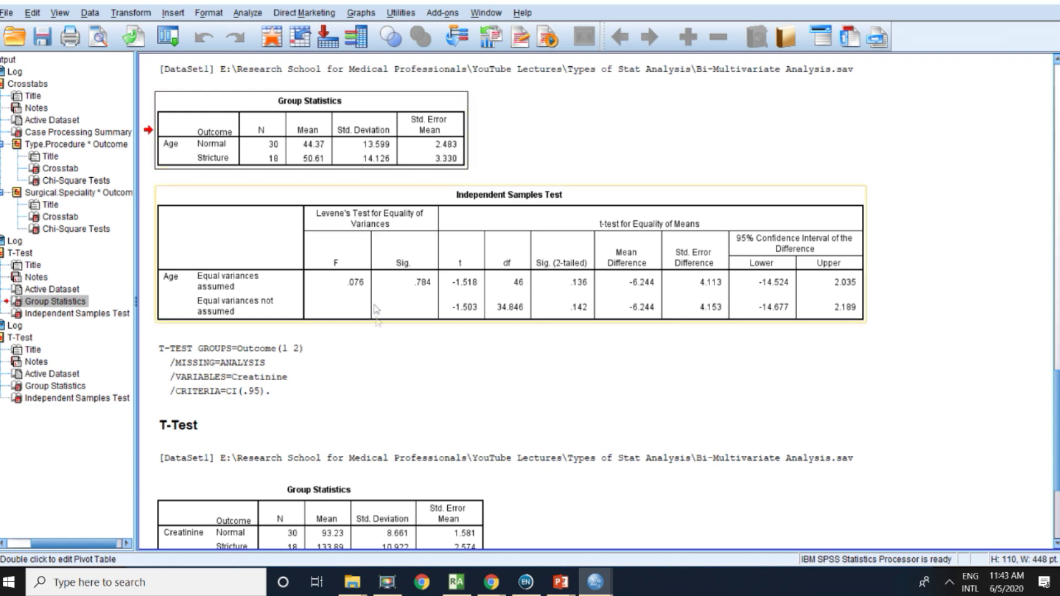
{"action": "scroll", "coordinate": [369, 368], "scroll_direction": "down", "scroll_amount": 5}
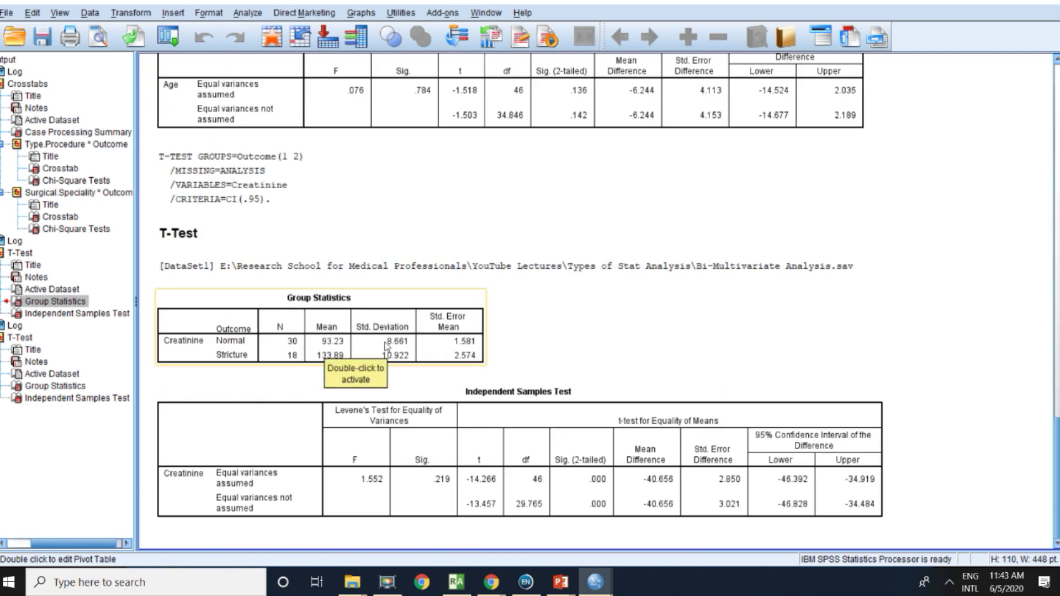
{"action": "scroll", "coordinate": [385, 346], "scroll_direction": "up", "scroll_amount": 7}
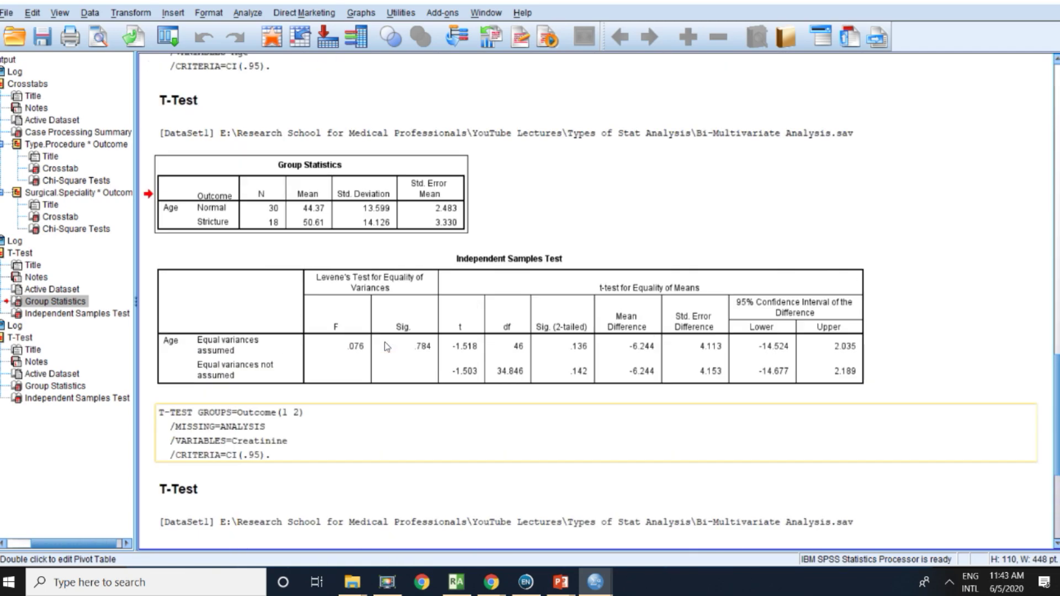